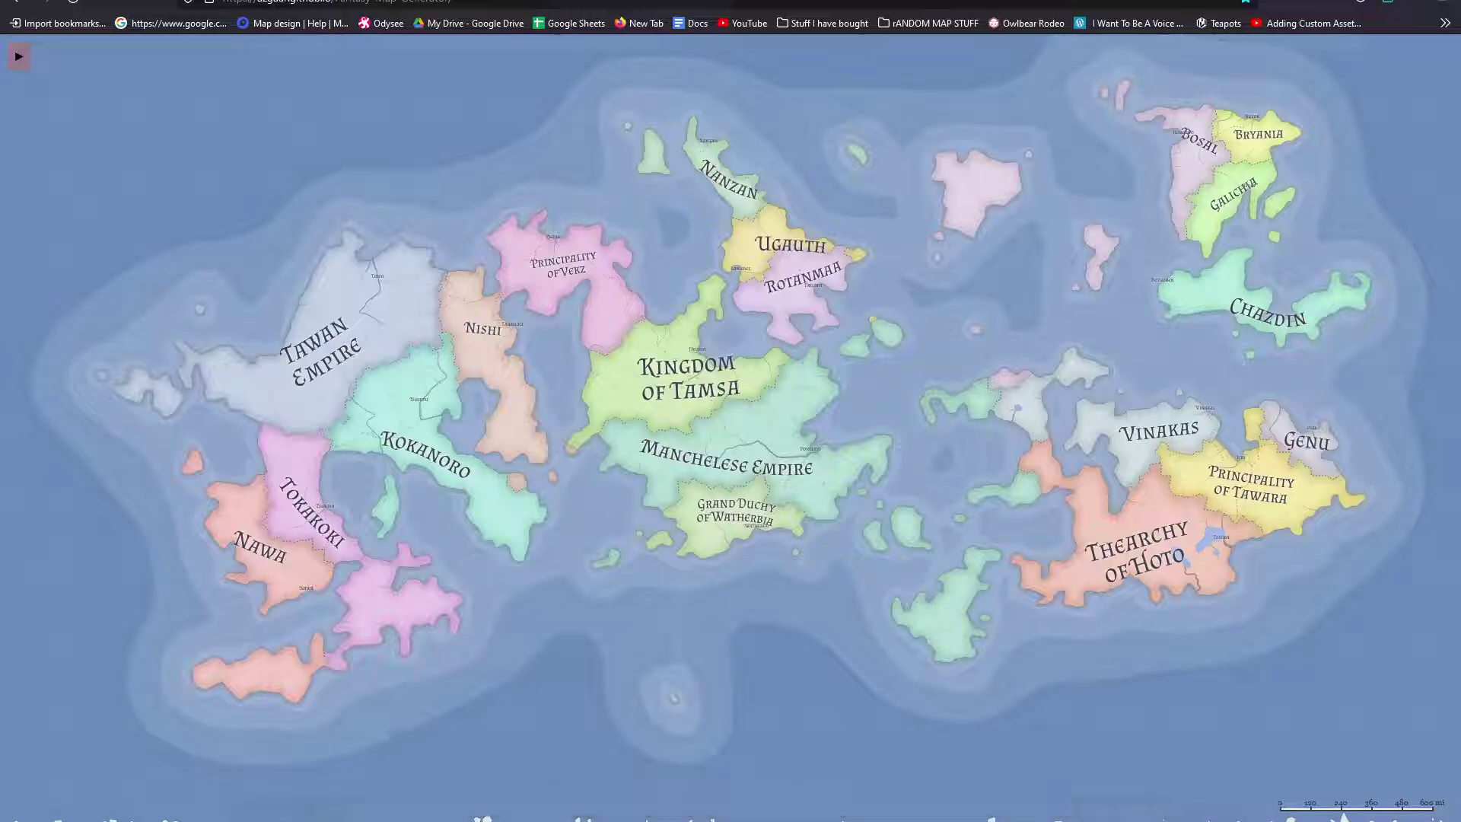
Step: Close the leftover Paint window from the taskbar, discarding its unsaved image
right_click(514, 816)
key(Escape)
click(585, 706)
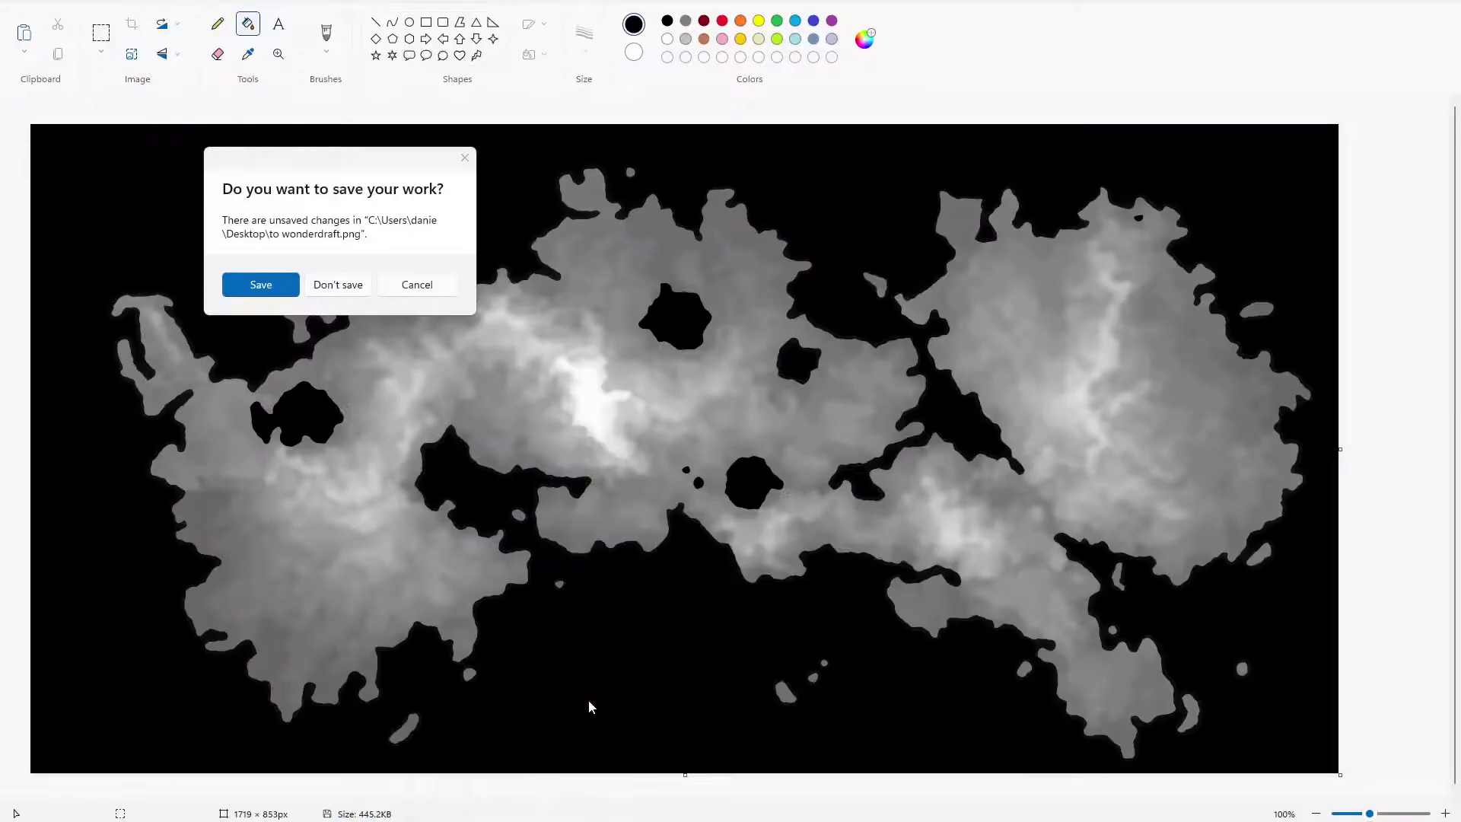
click(338, 284)
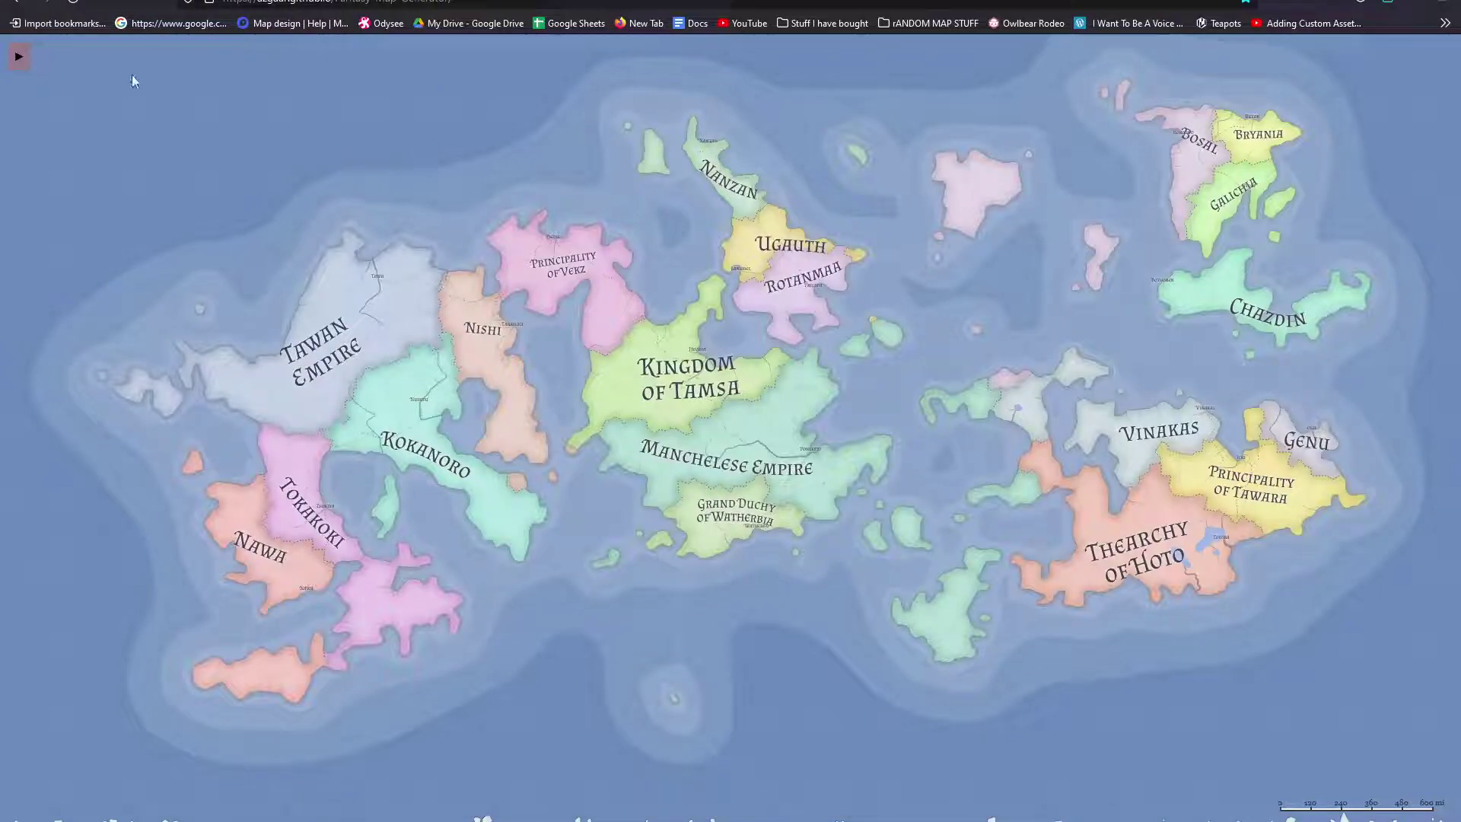
Step: Apply the monochrome style preset from the map settings menu
click(19, 58)
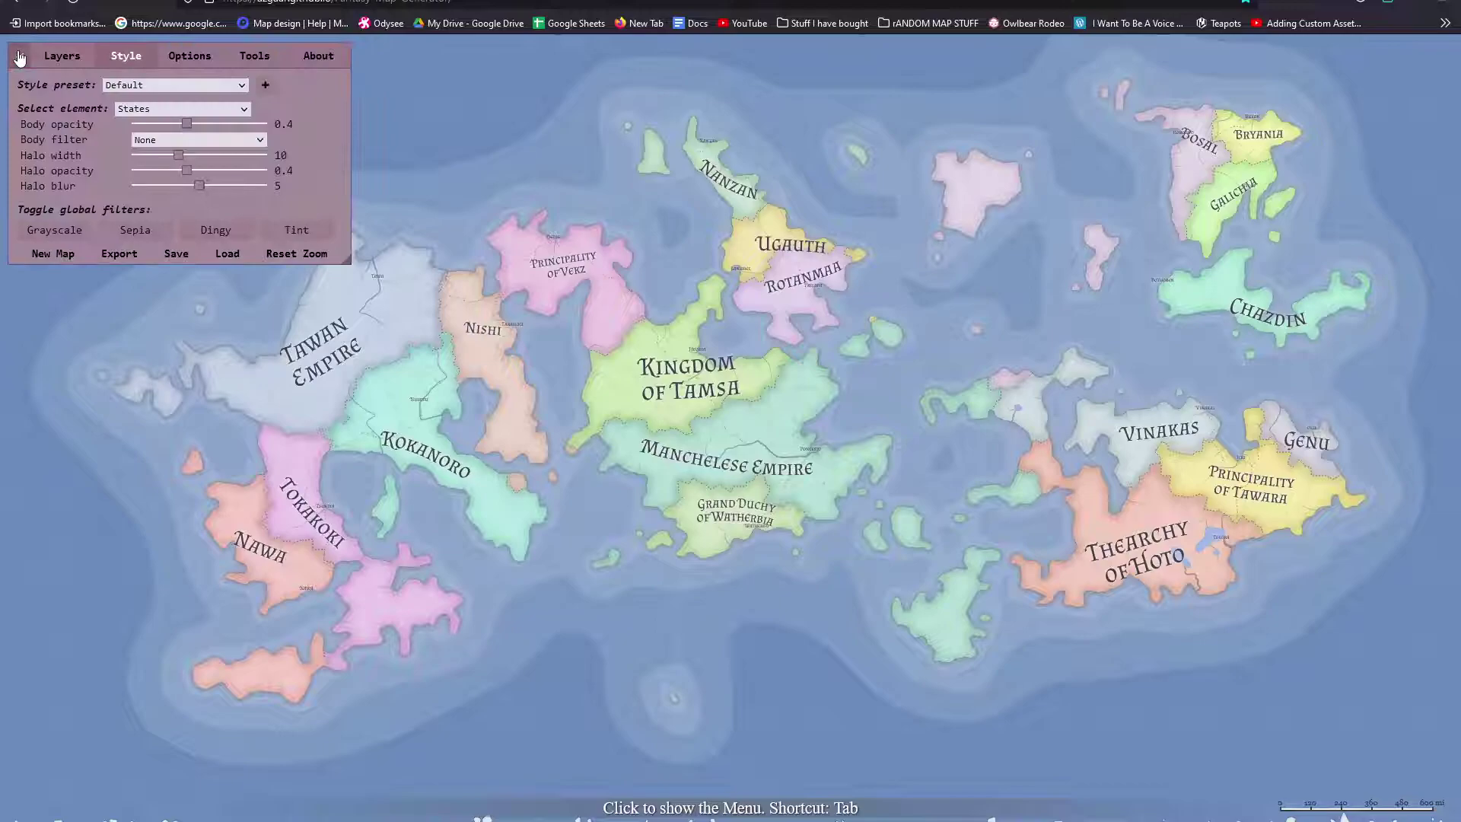
click(223, 86)
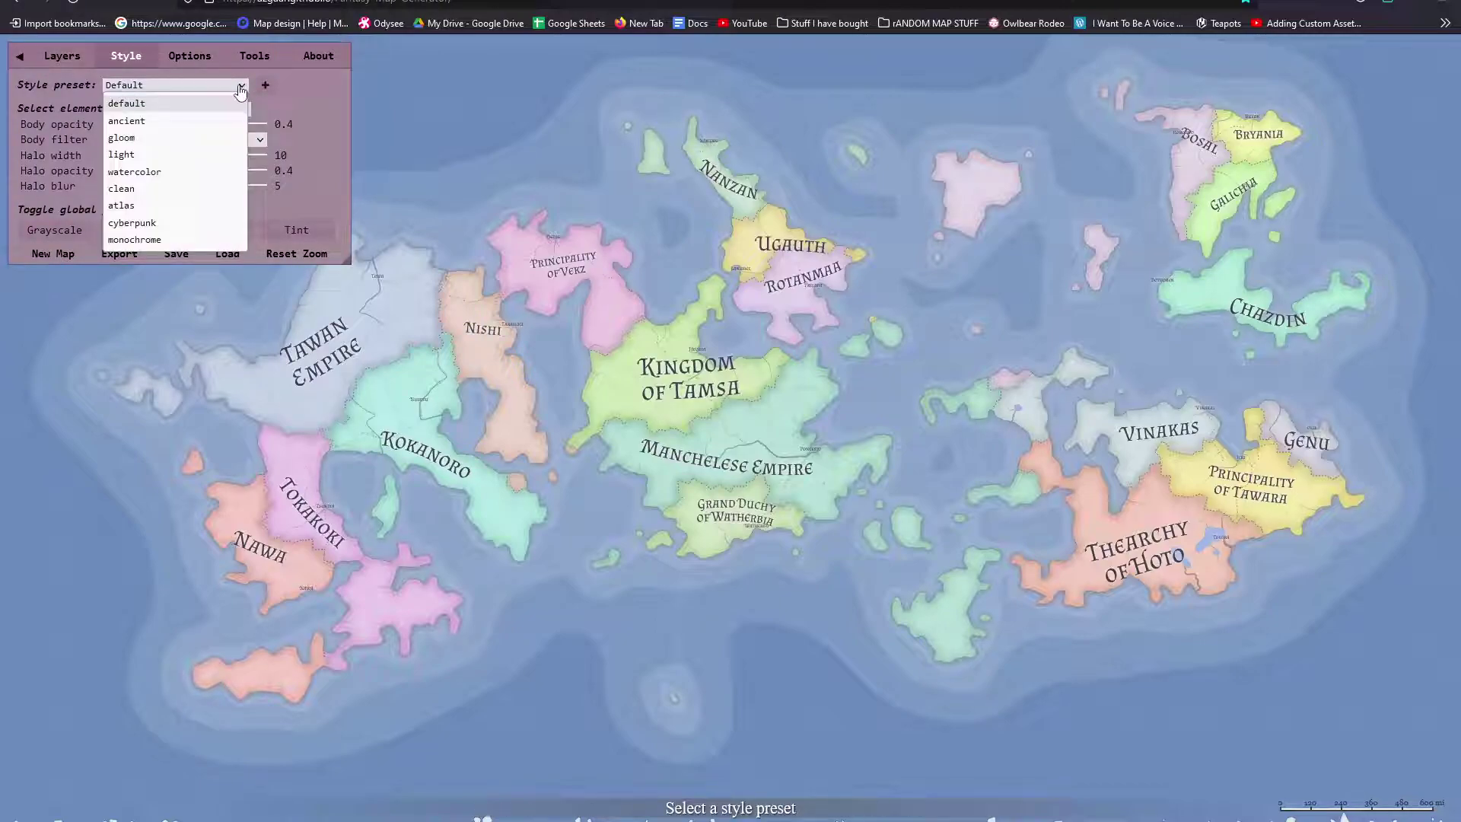
click(188, 241)
Step: Turn off the unneeded layers, routes, labels and scale bar in the Layers panel
click(53, 63)
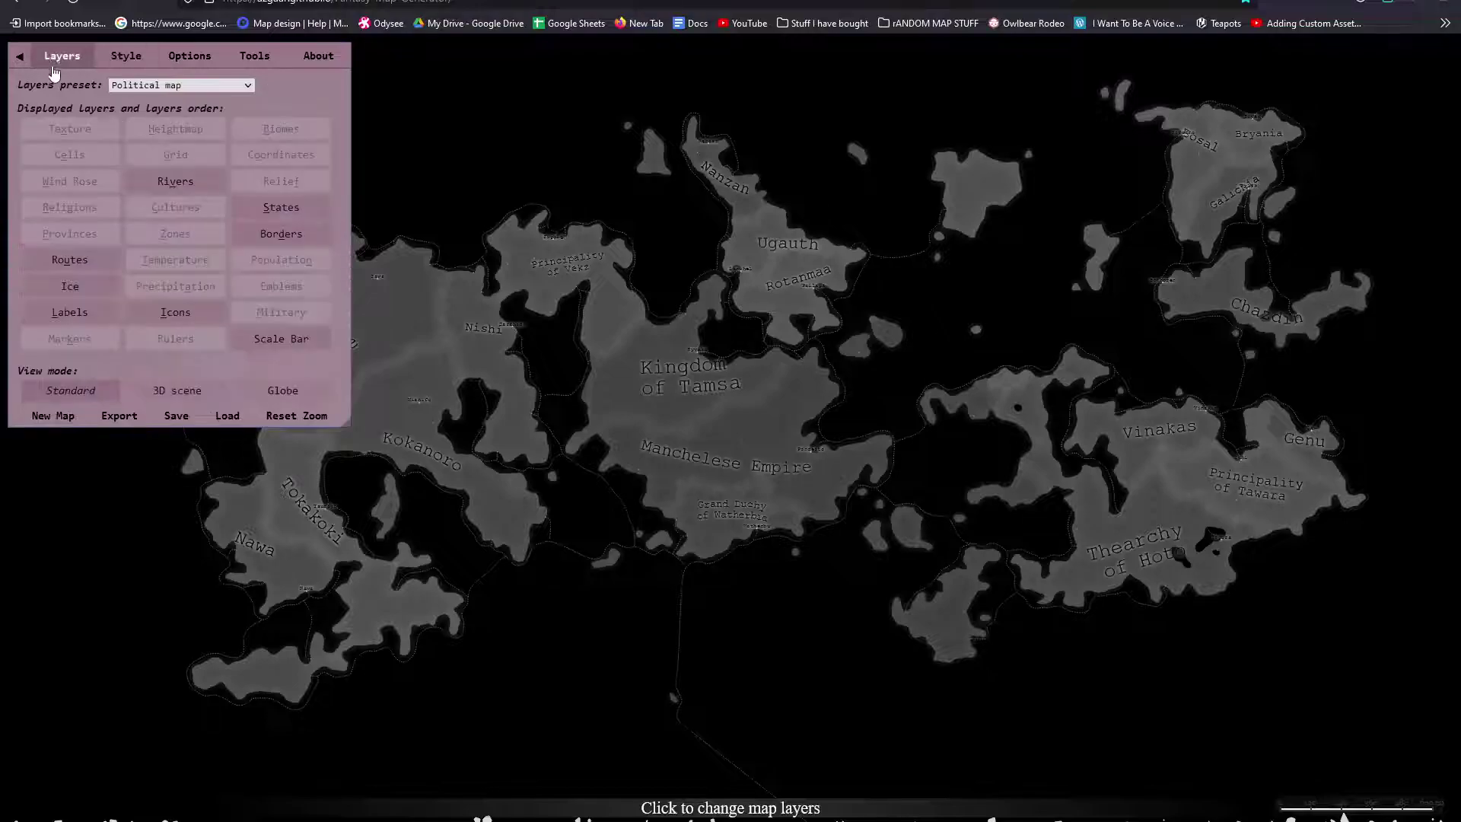
click(269, 229)
click(175, 180)
click(175, 311)
click(69, 286)
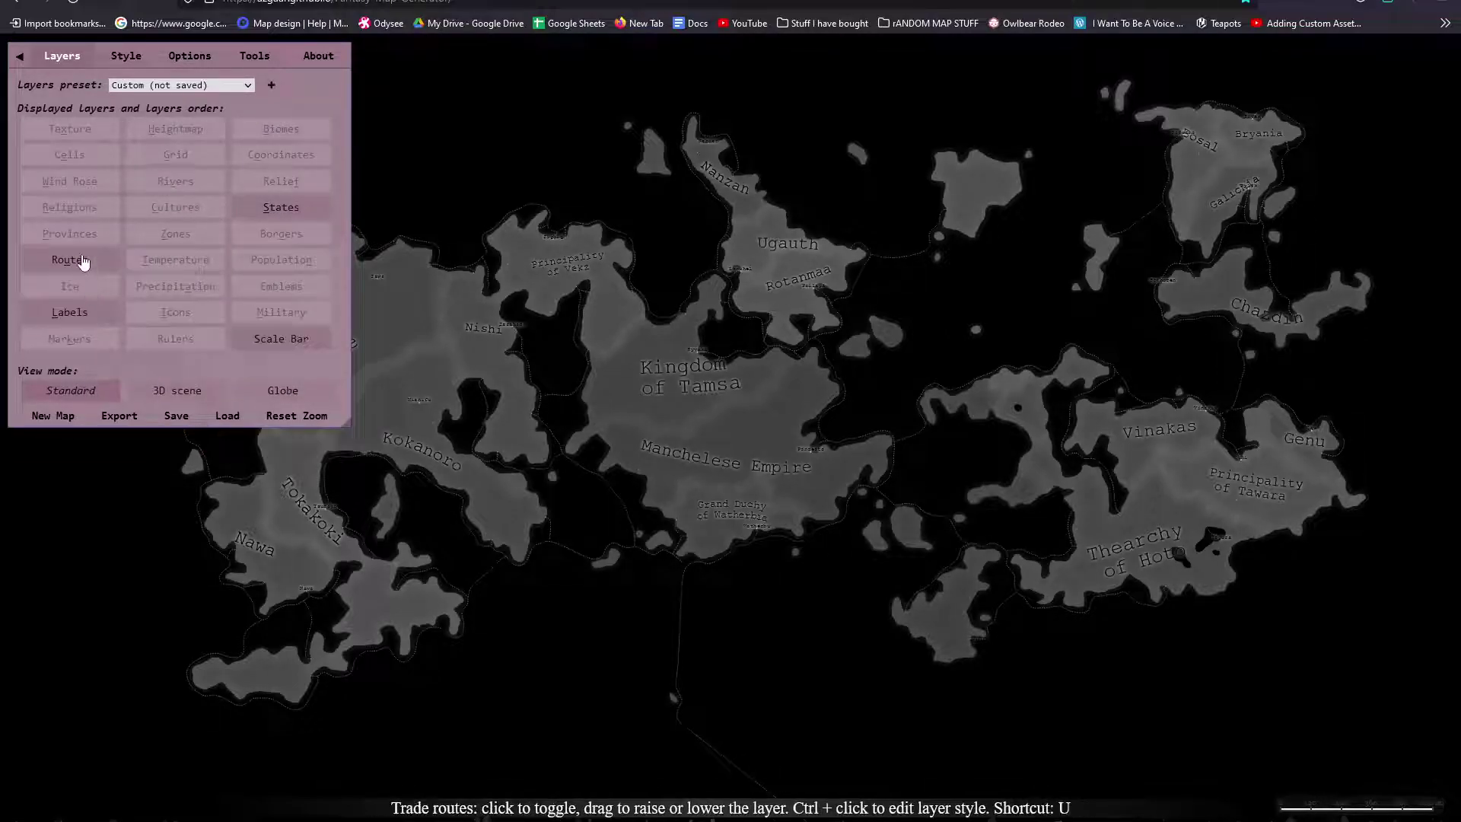
click(81, 261)
click(76, 315)
click(258, 338)
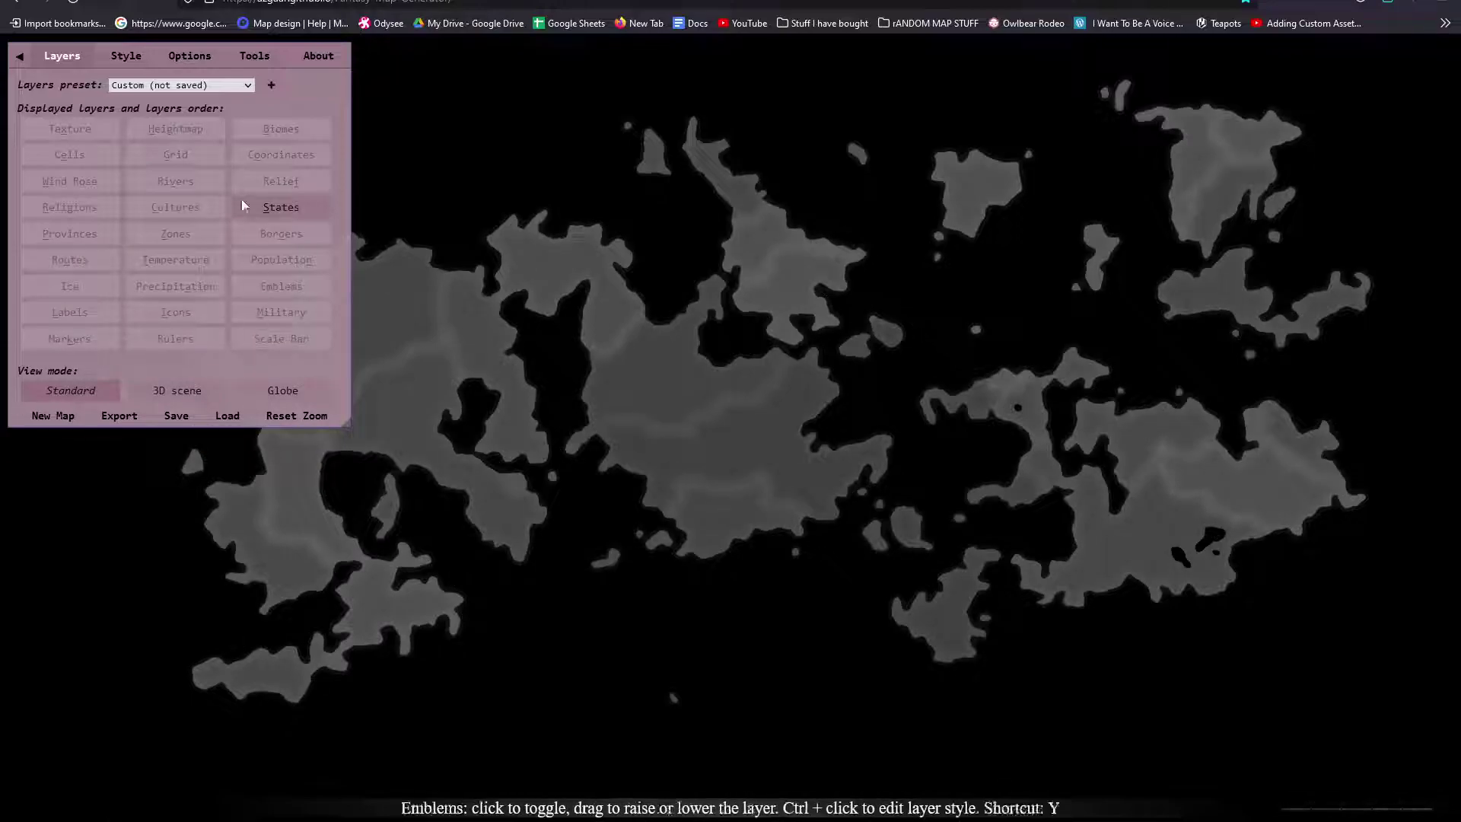
Step: Switch the layers preset to Heightmap and hide the menu so only the map shows
click(177, 82)
click(162, 89)
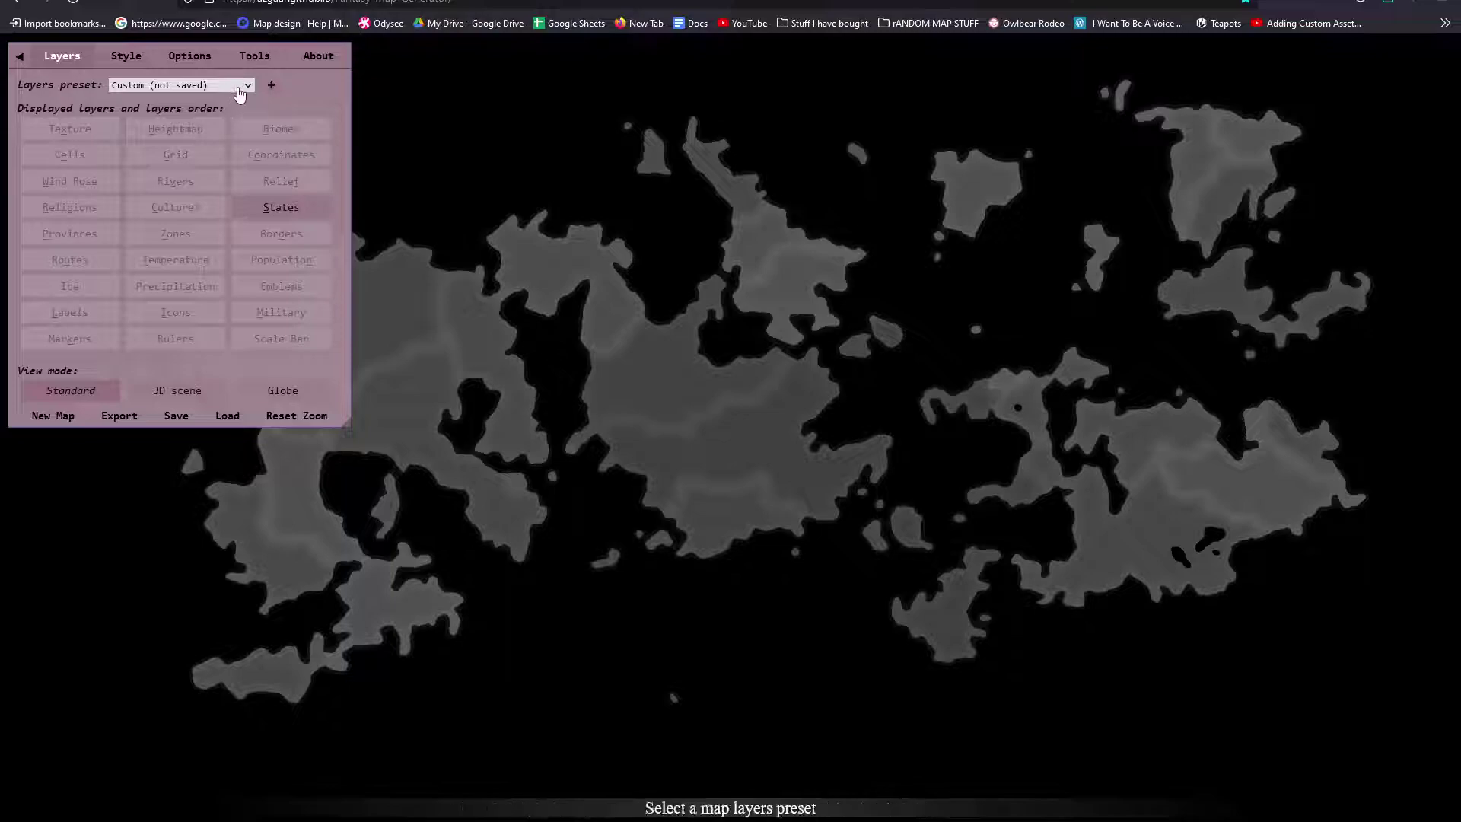
click(247, 89)
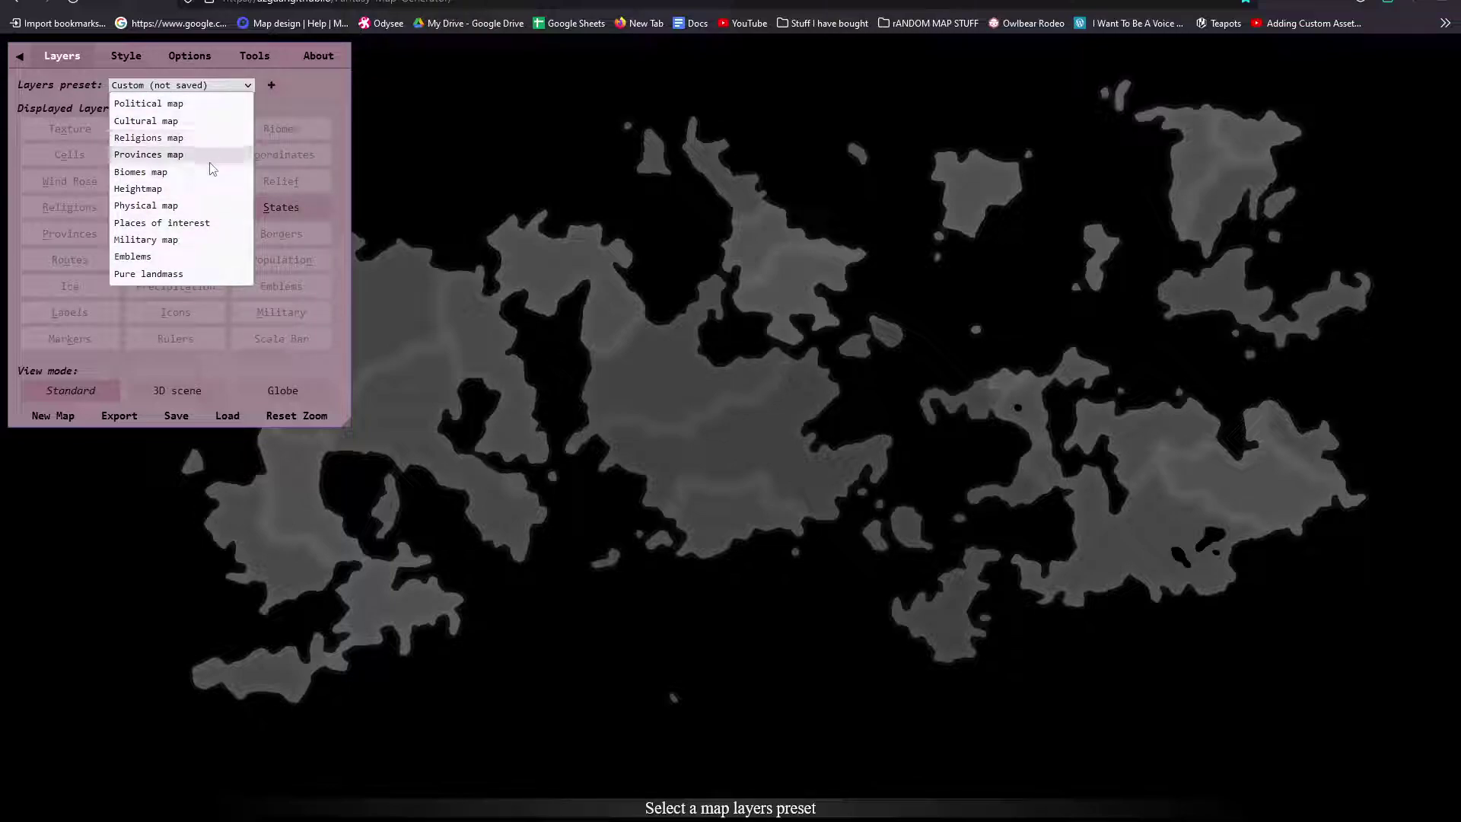
click(206, 188)
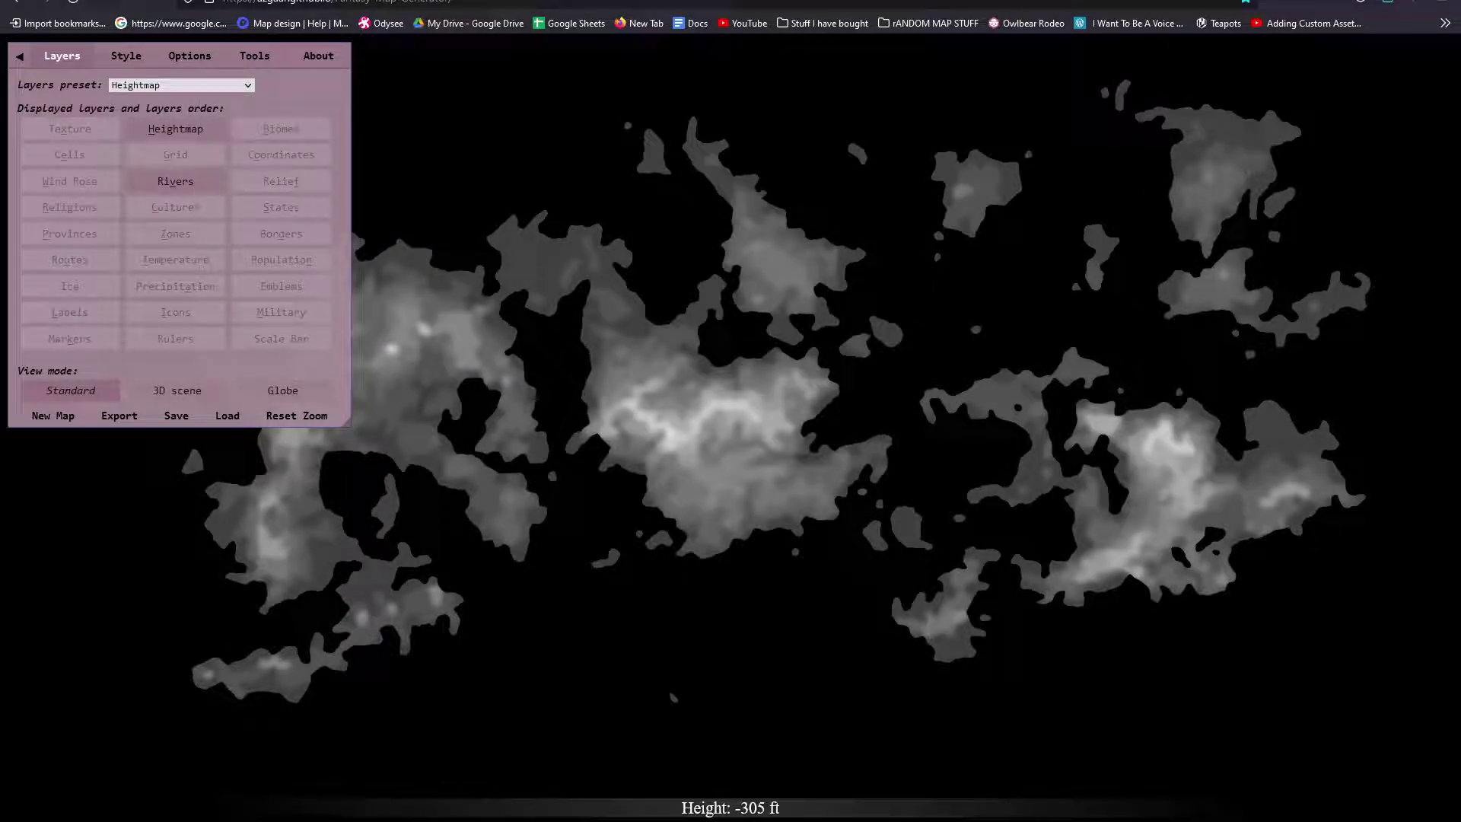
click(20, 55)
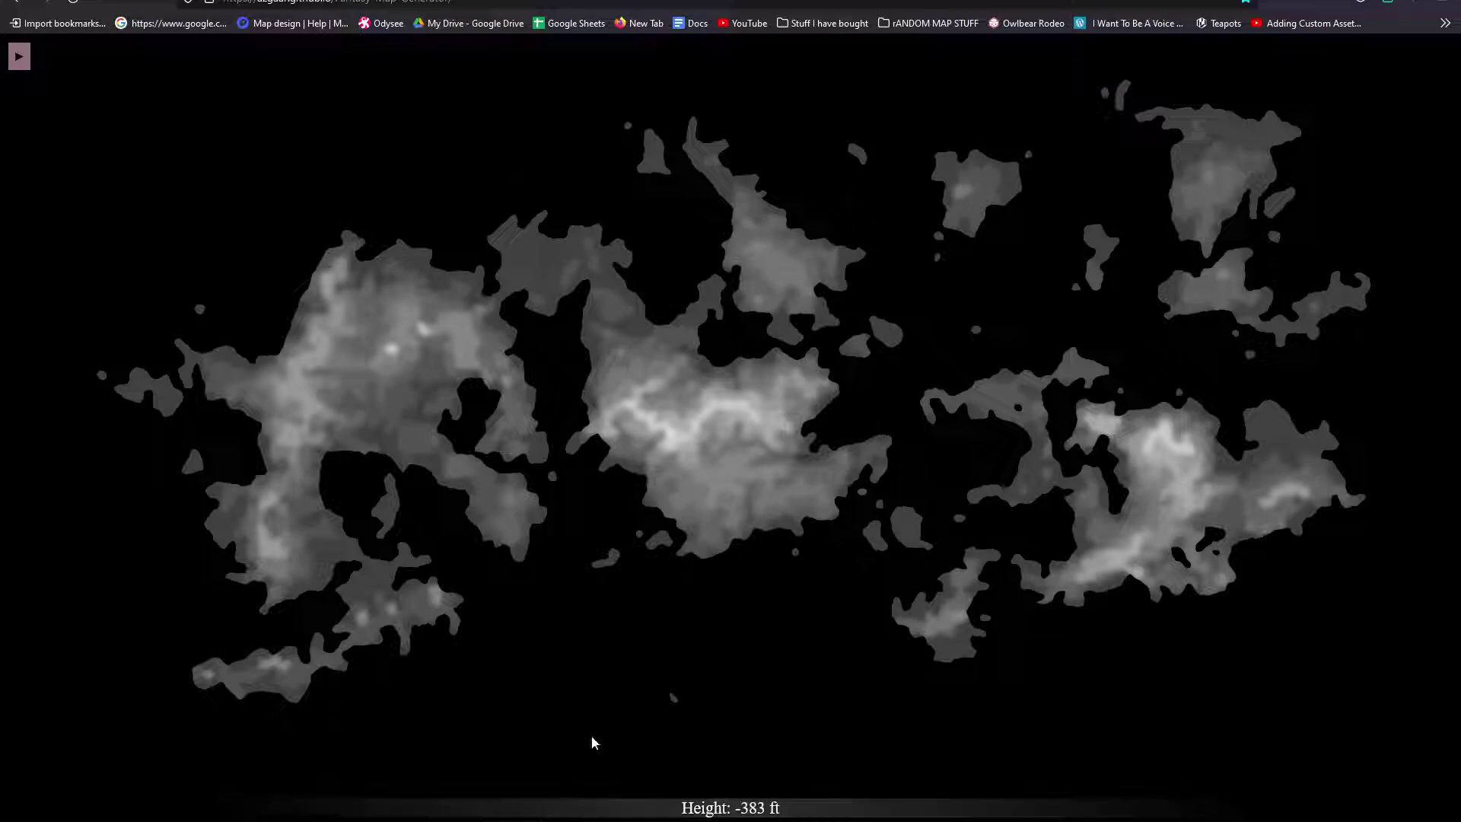
Step: Paste the screenshot and rectangle-select just the heightmap area without browser edges
key(ctrl+v)
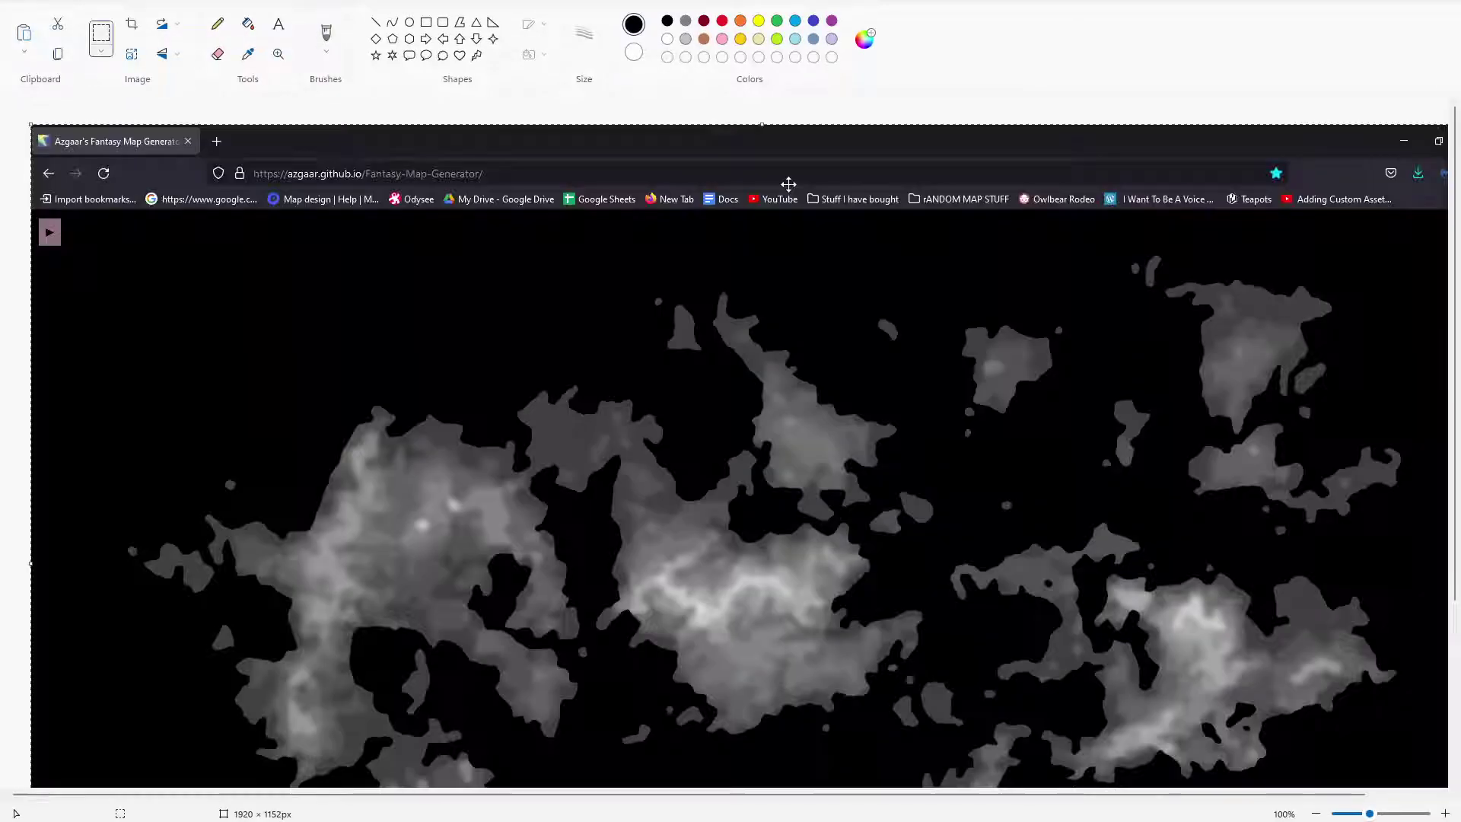
ctrl+scroll(742, 281, down, 1)
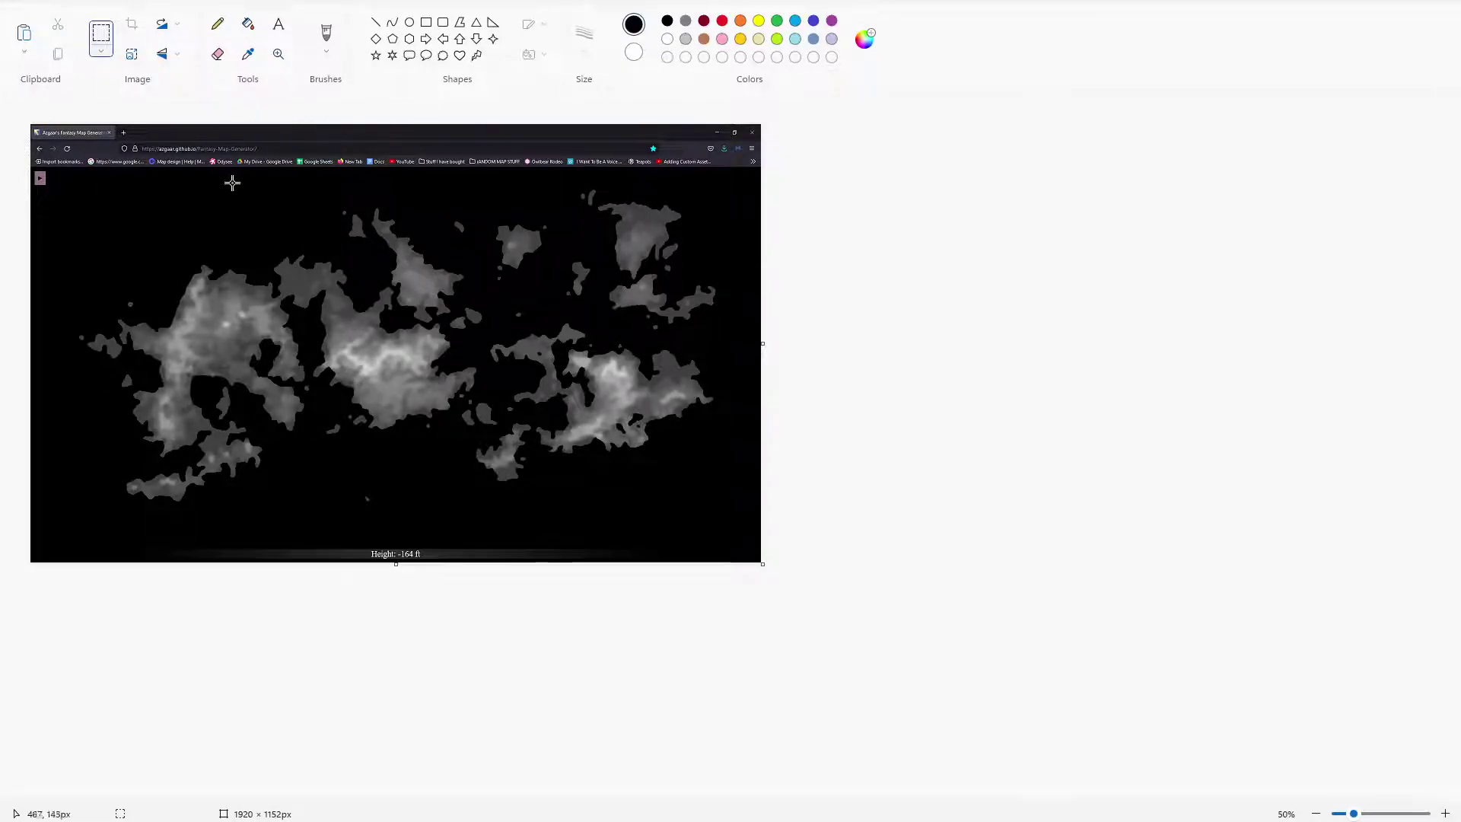
click(101, 38)
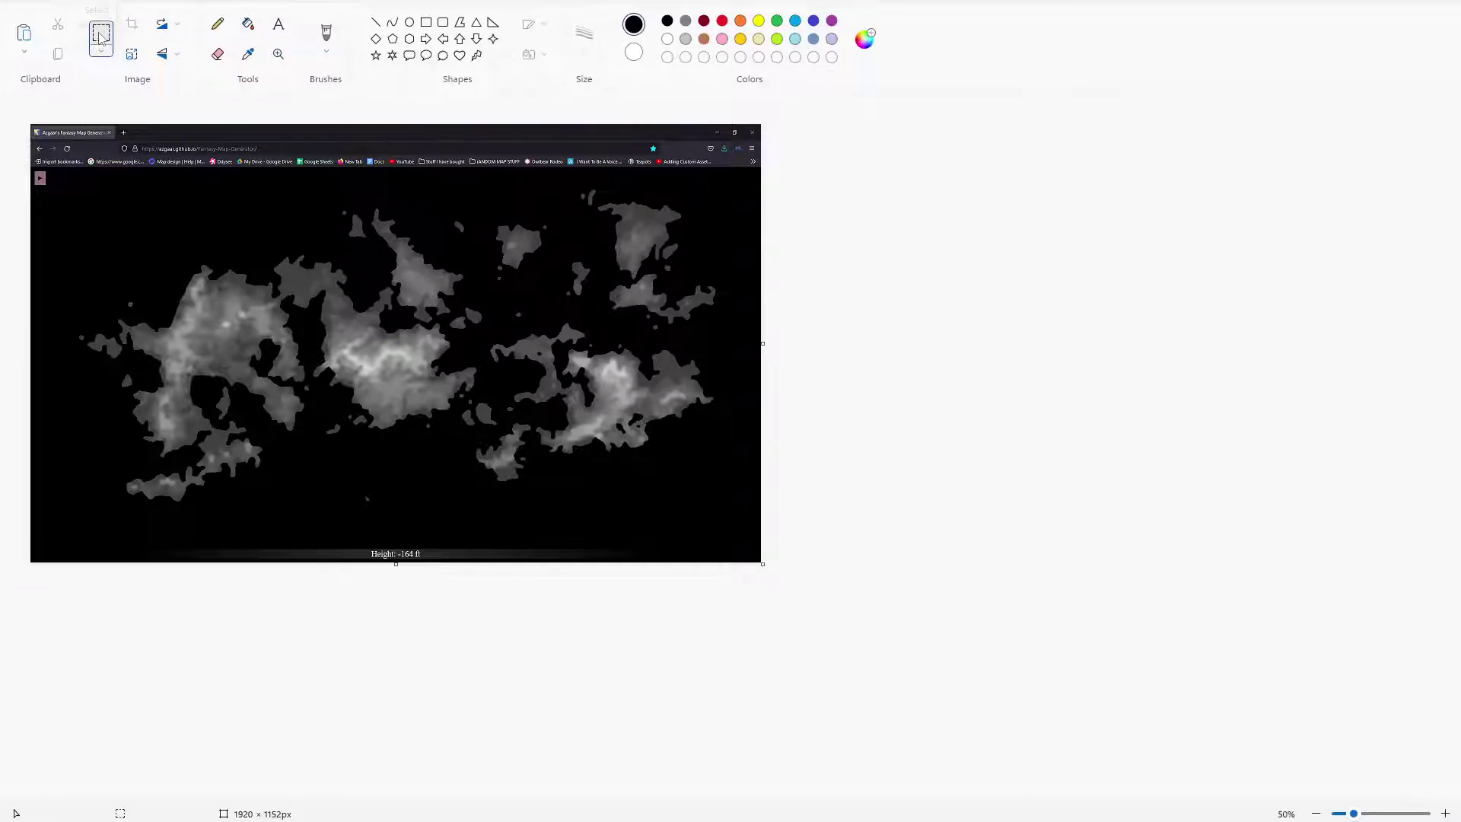
drag(50, 177, 734, 524)
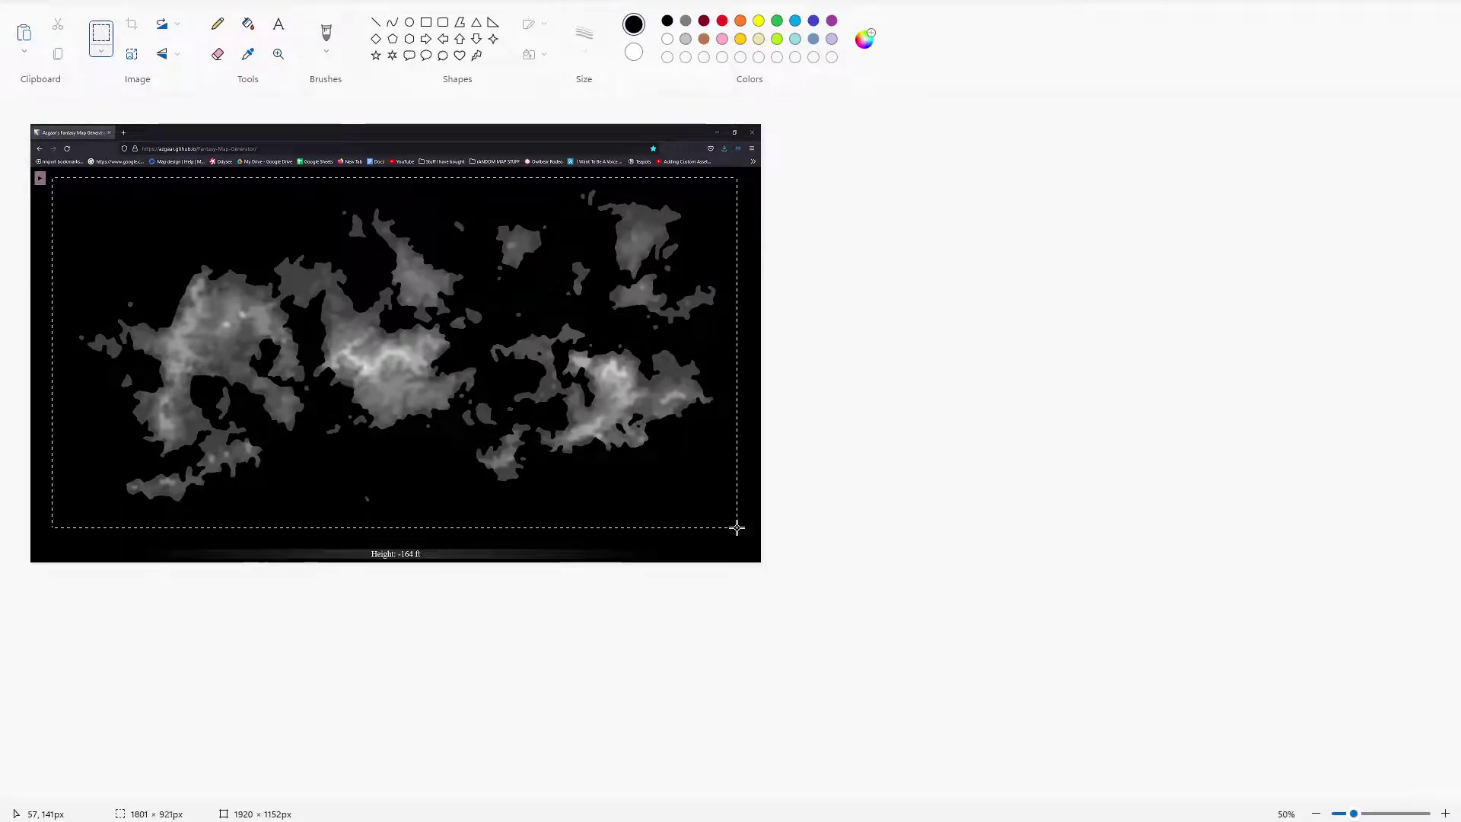
drag(733, 524, 736, 532)
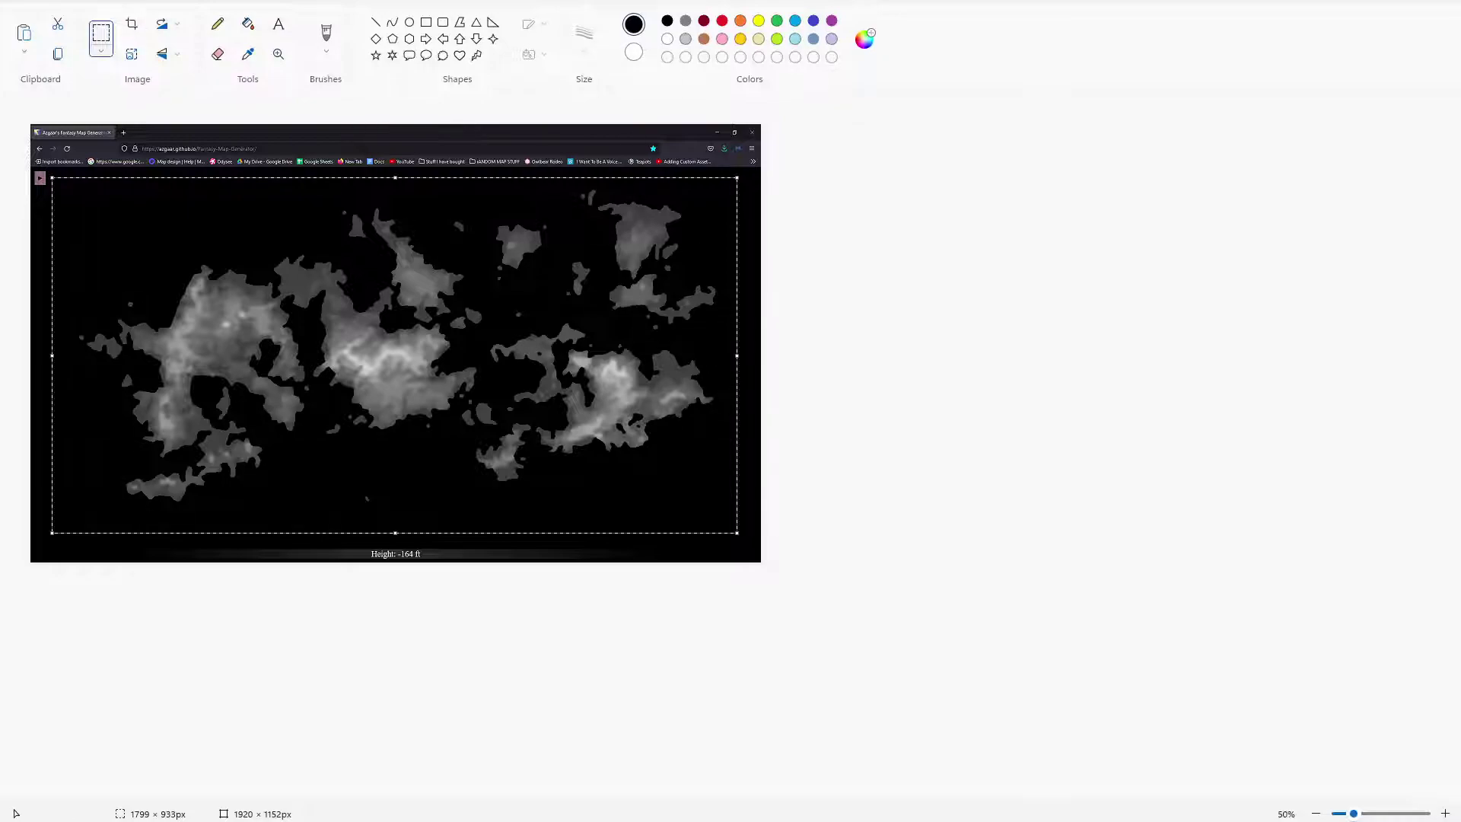
key(alt+f)
Step: Start a new image, discarding the uncropped one, and paste the cropped heightmap into it
key(n)
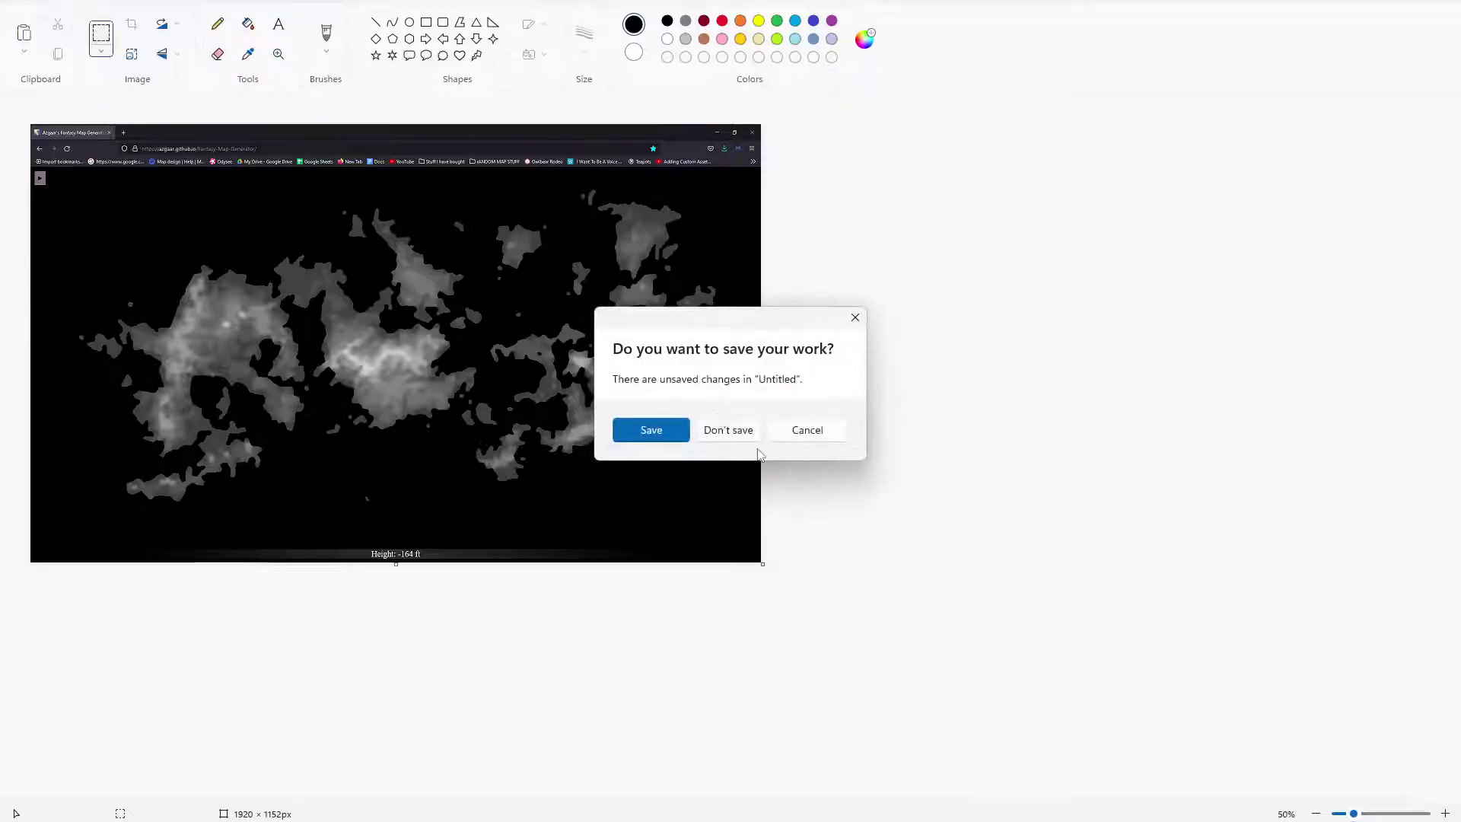
click(736, 437)
key(ctrl+v)
key(ctrl+minus)
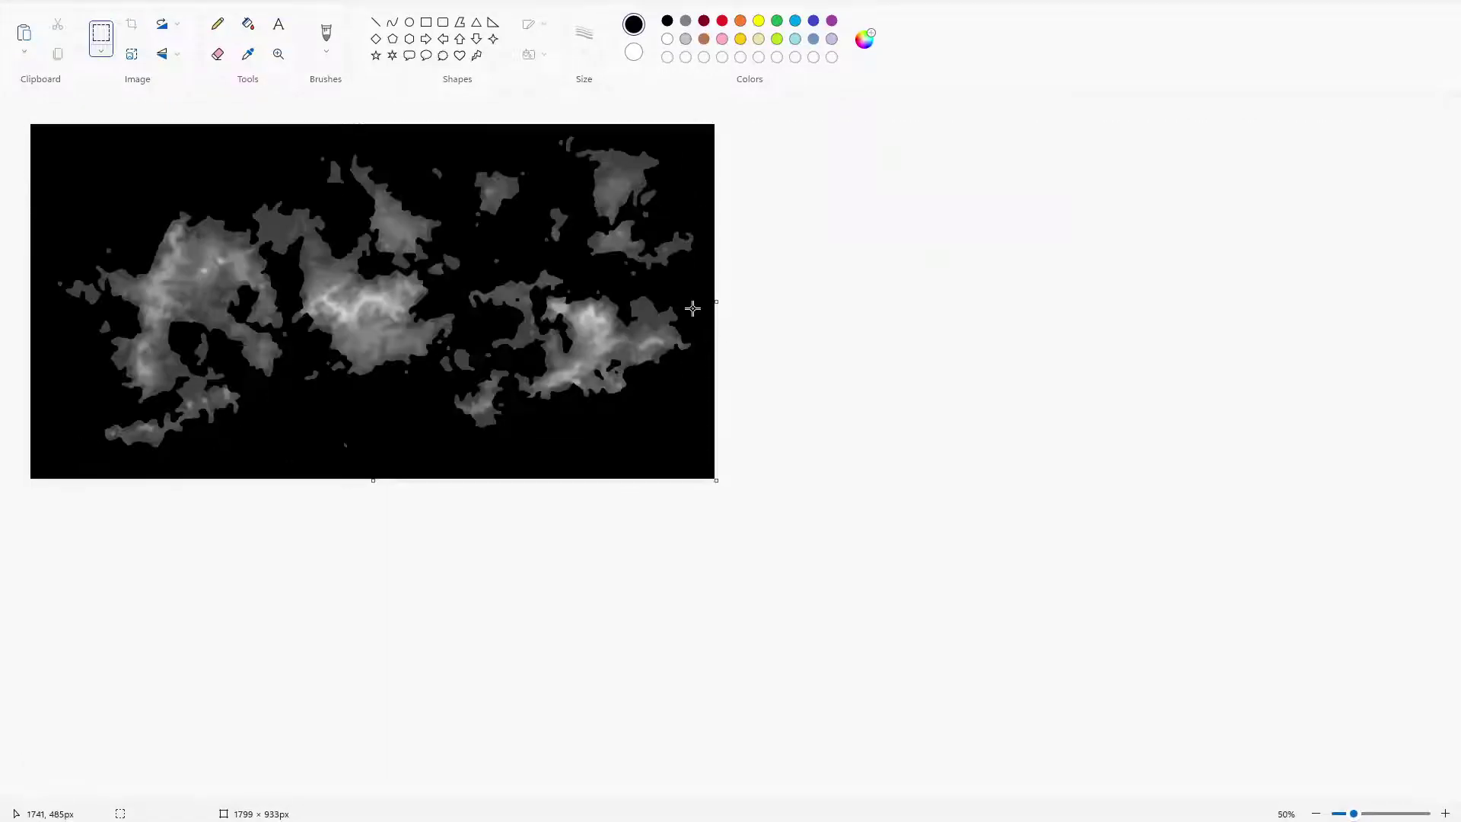
Step: Save the image as PNG over the existing 'to wonderdraft.png' on the Desktop
key(alt+f)
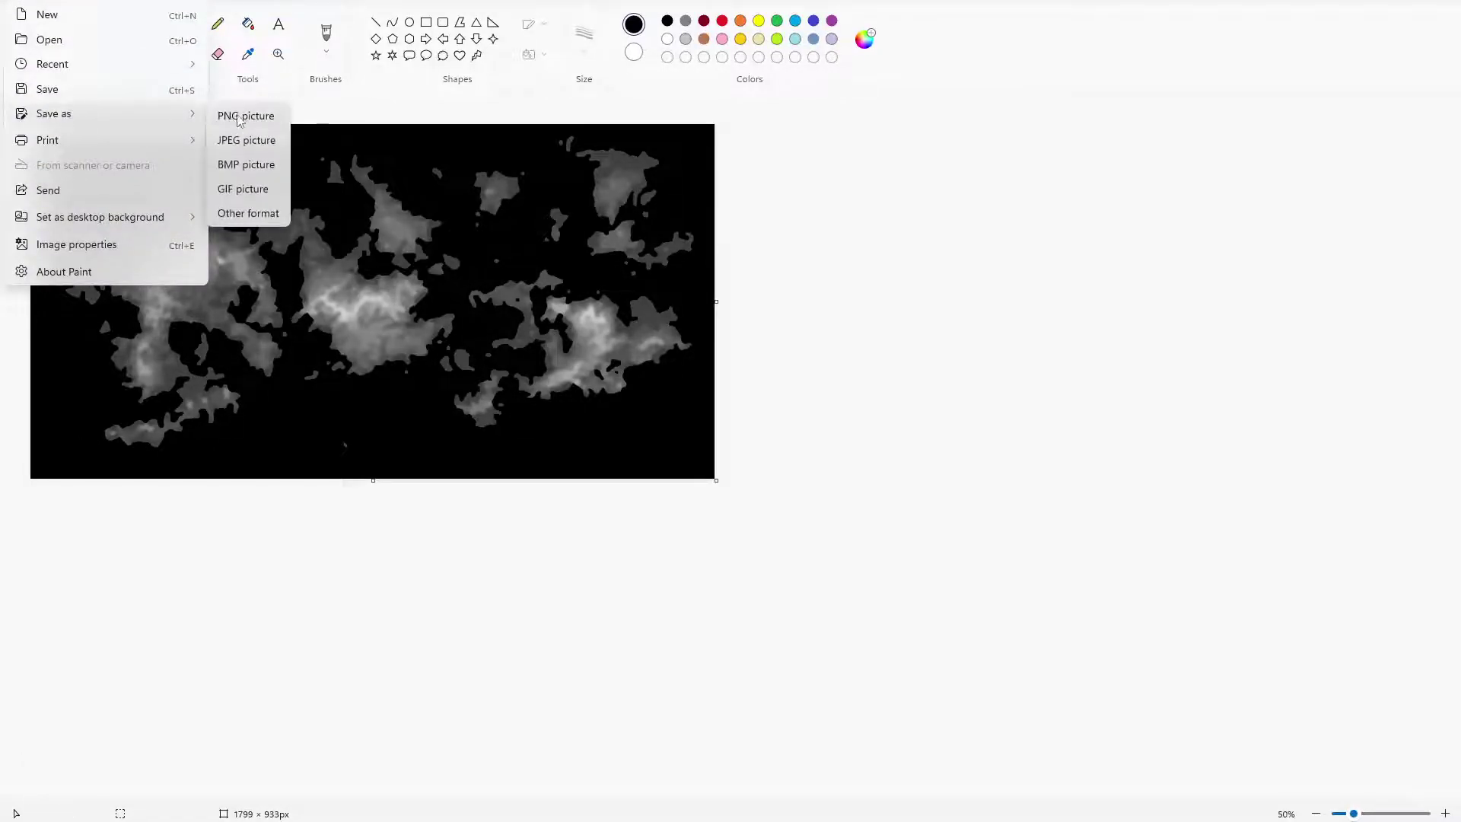
mouse_move(54, 115)
click(249, 116)
scroll(948, 354, down, 5)
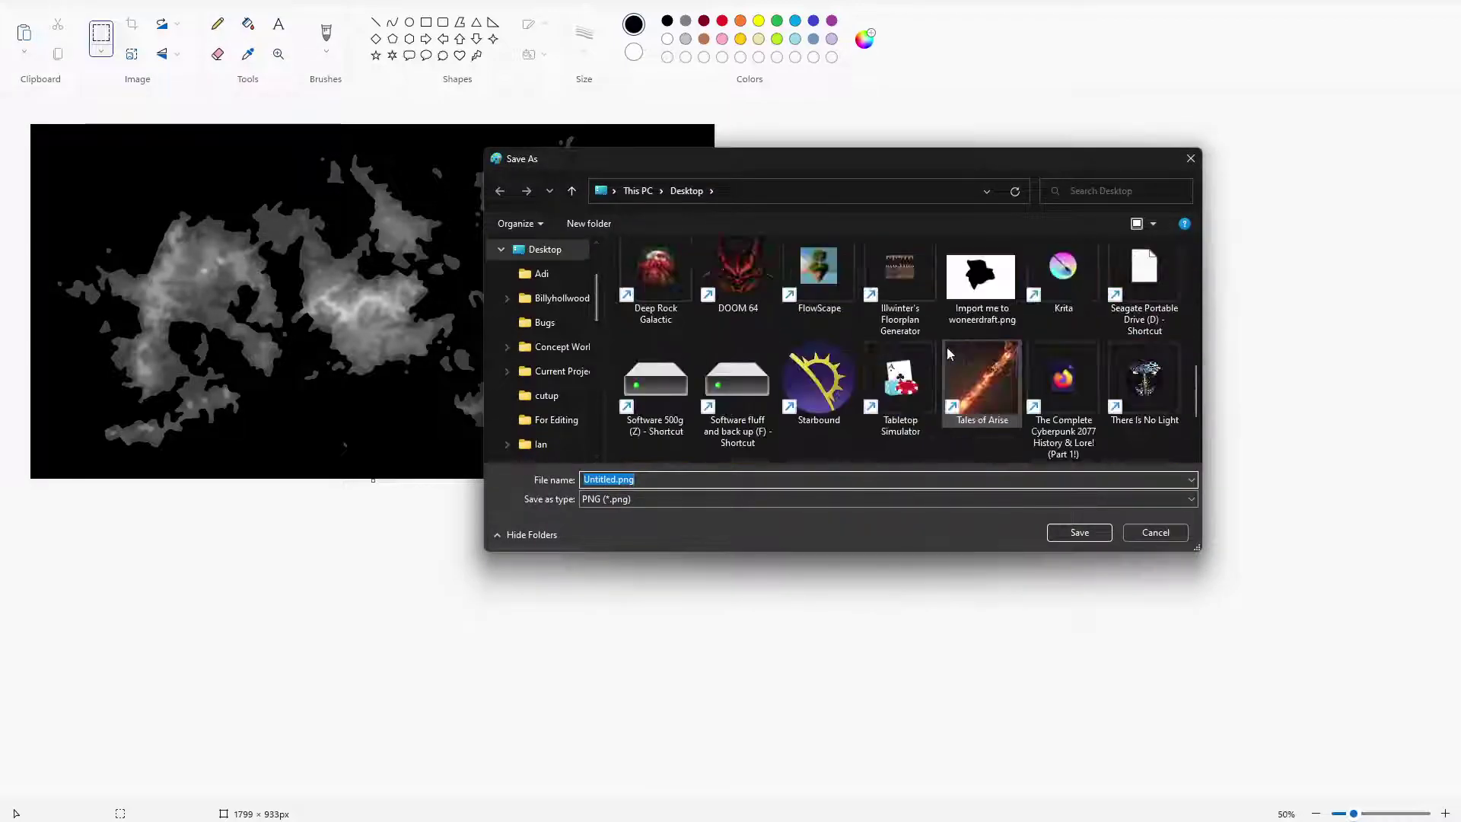
scroll(947, 354, down, 2)
click(629, 417)
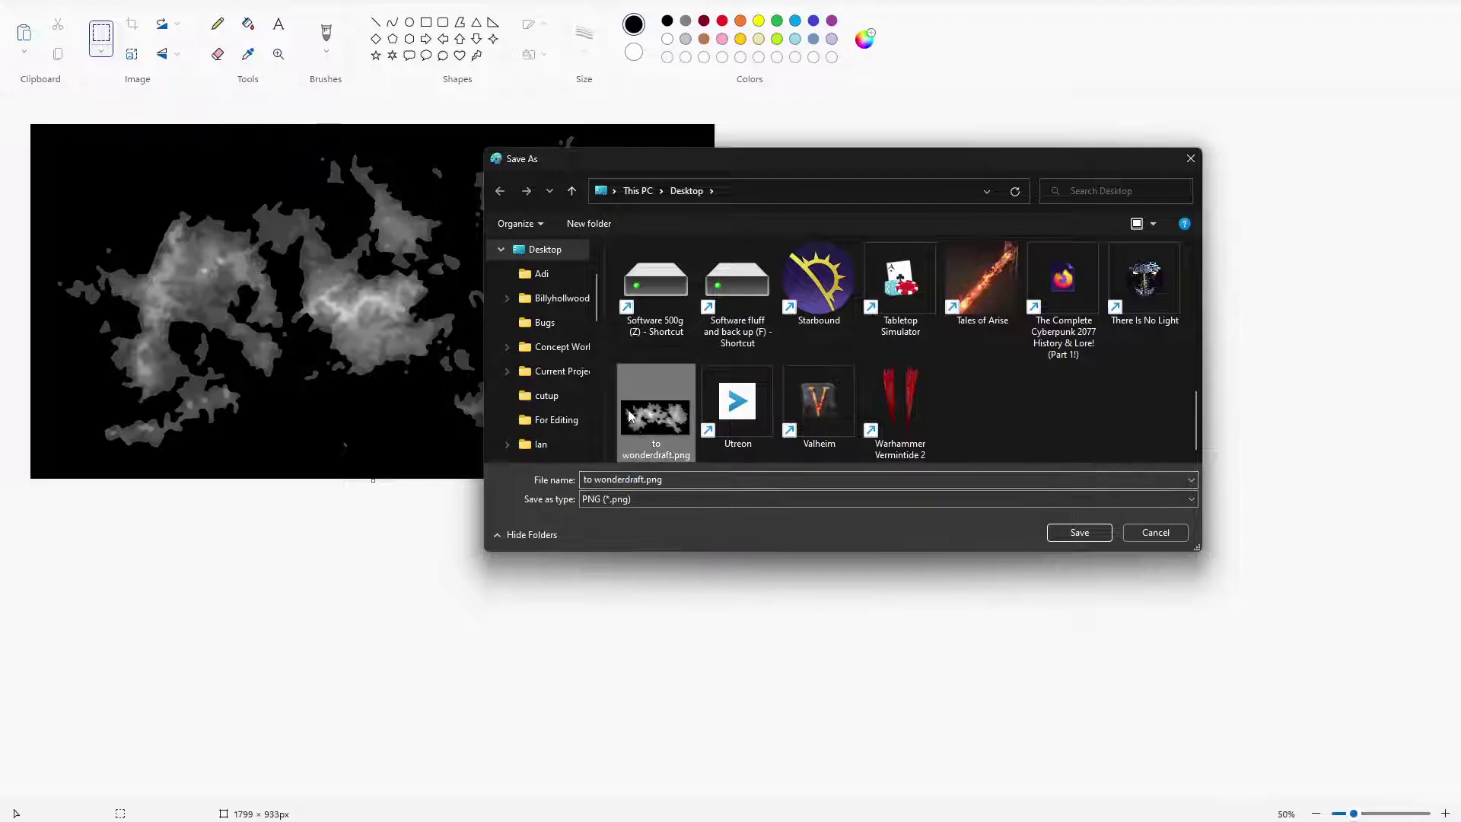
click(1064, 529)
click(808, 394)
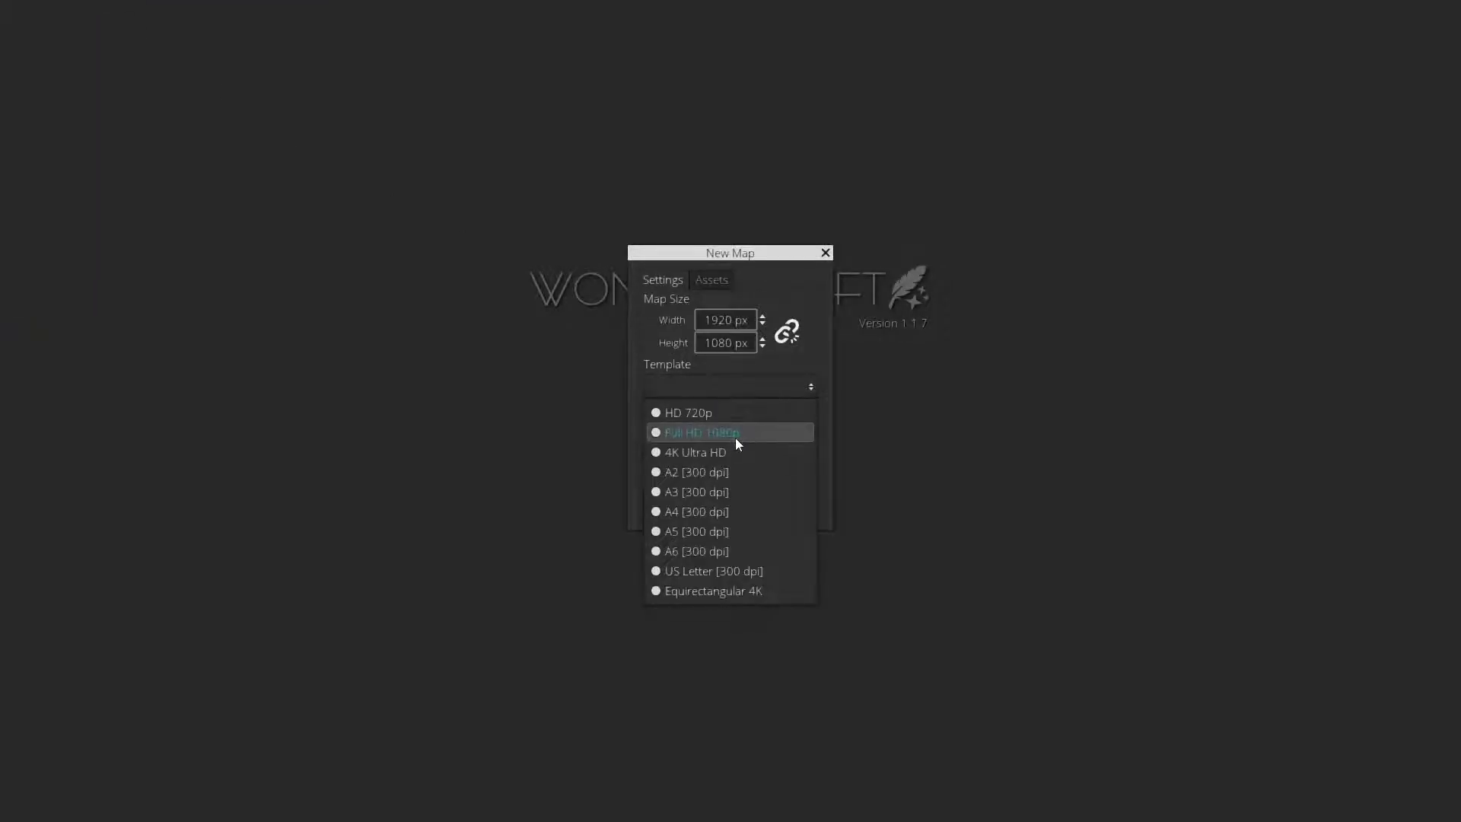
Step: Create the new map with the Full HD 1080p template, landscape, Eastward theme
click(737, 436)
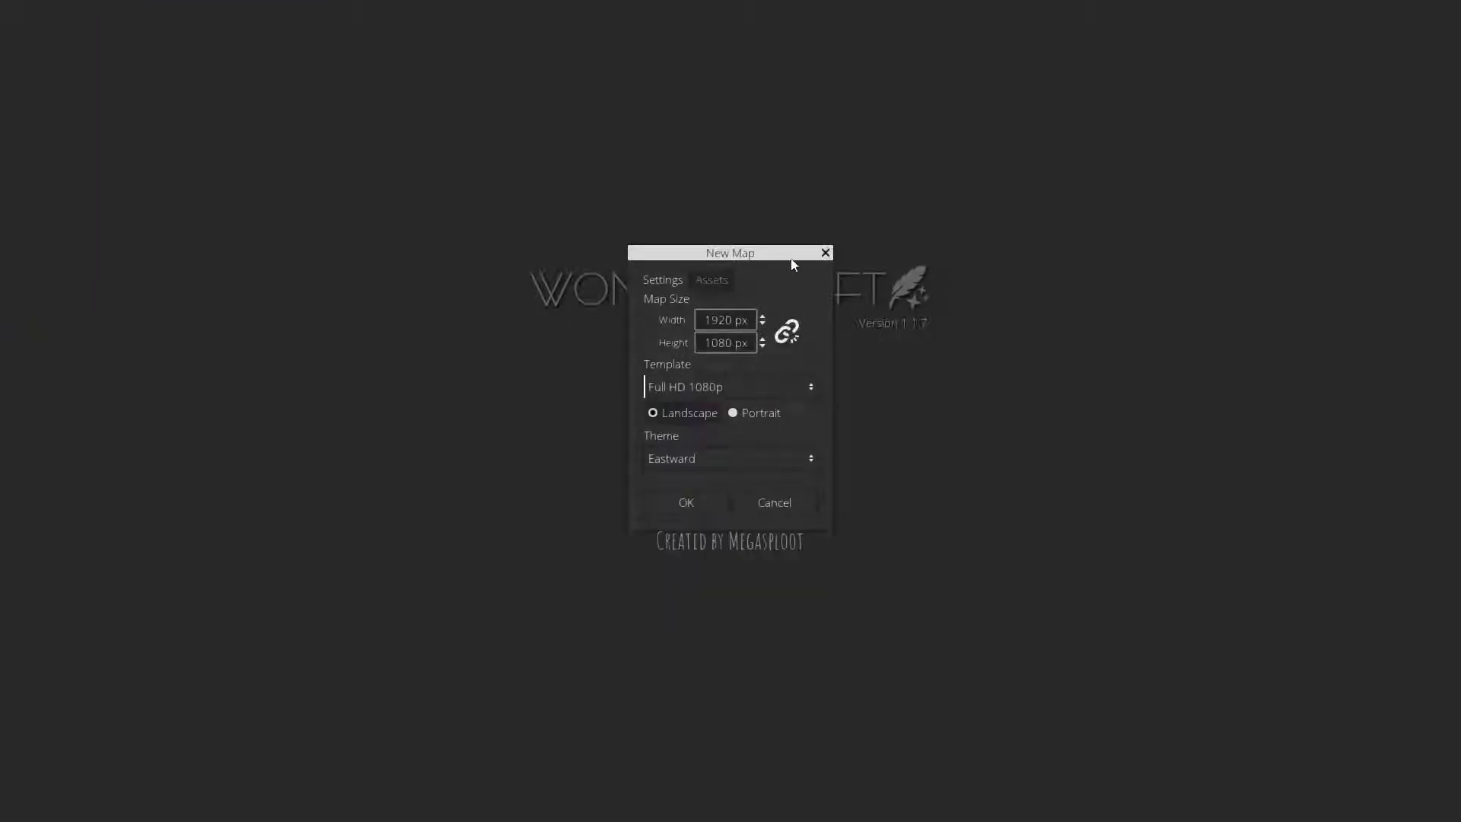
click(689, 504)
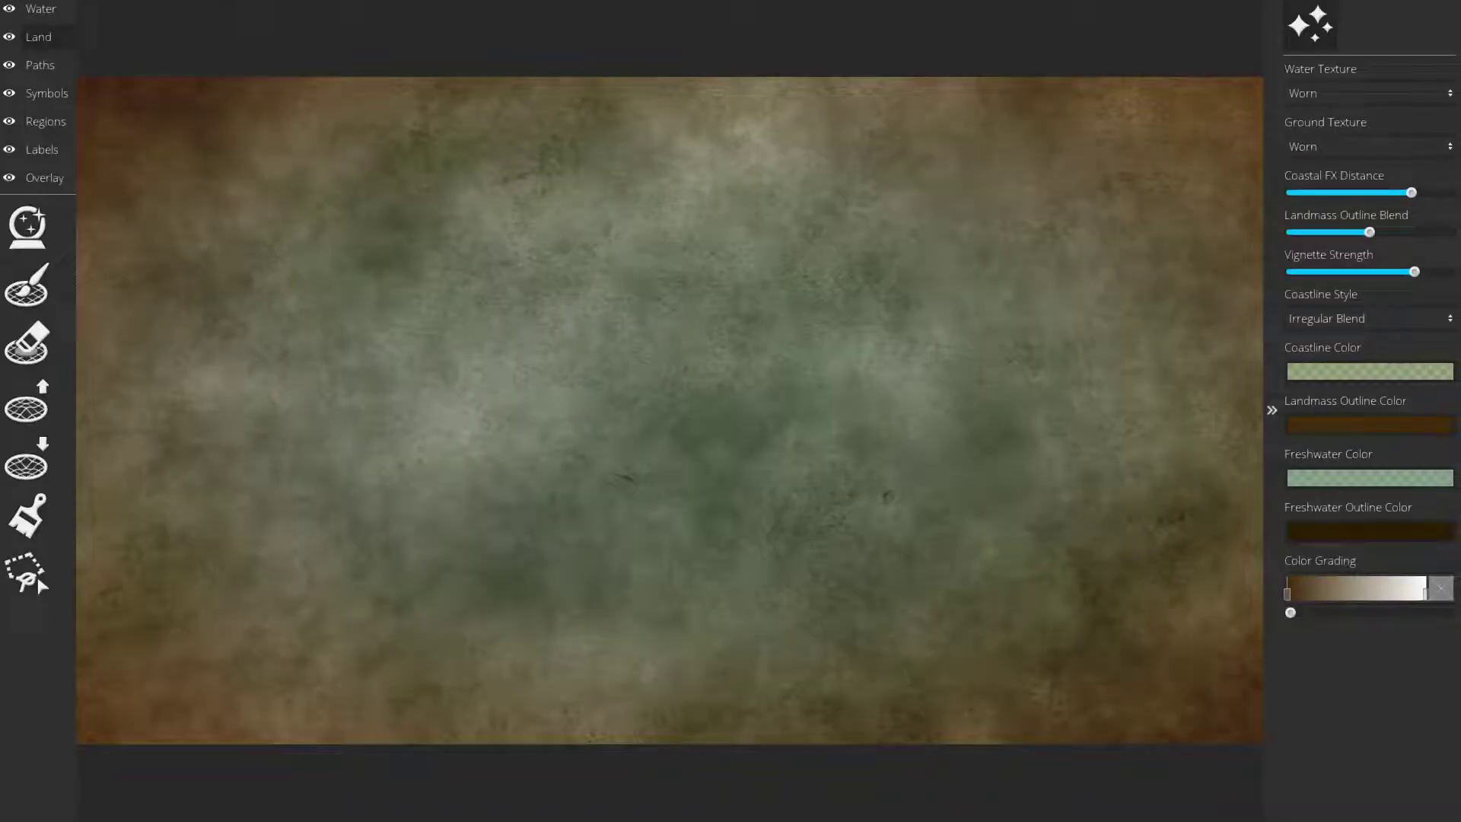
Step: Import 'to wonderdraft.png' from the Desktop so its landmasses appear on the canvas
click(71, 189)
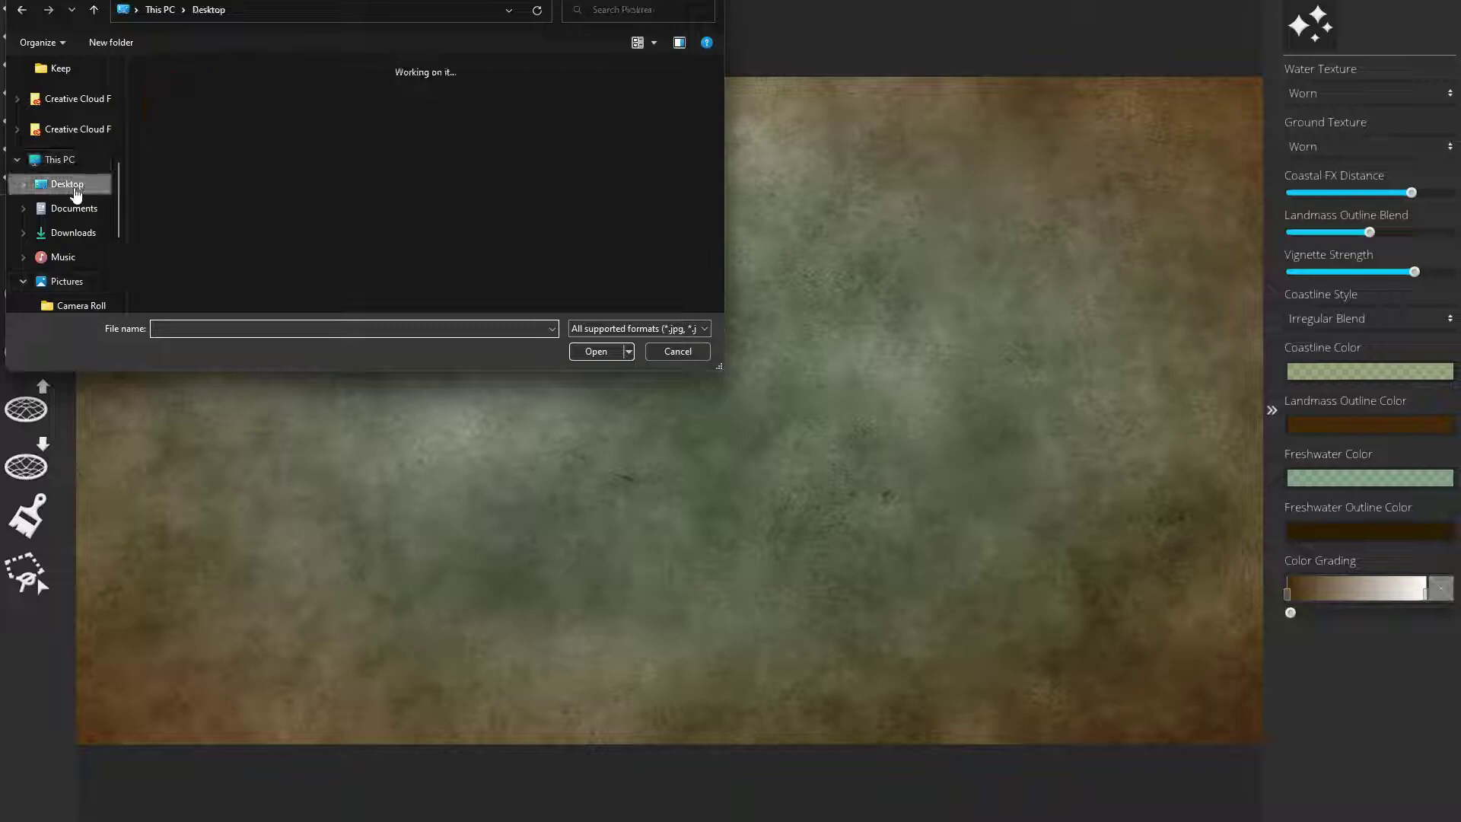
scroll(450, 188, down, 5)
scroll(451, 197, up, 1)
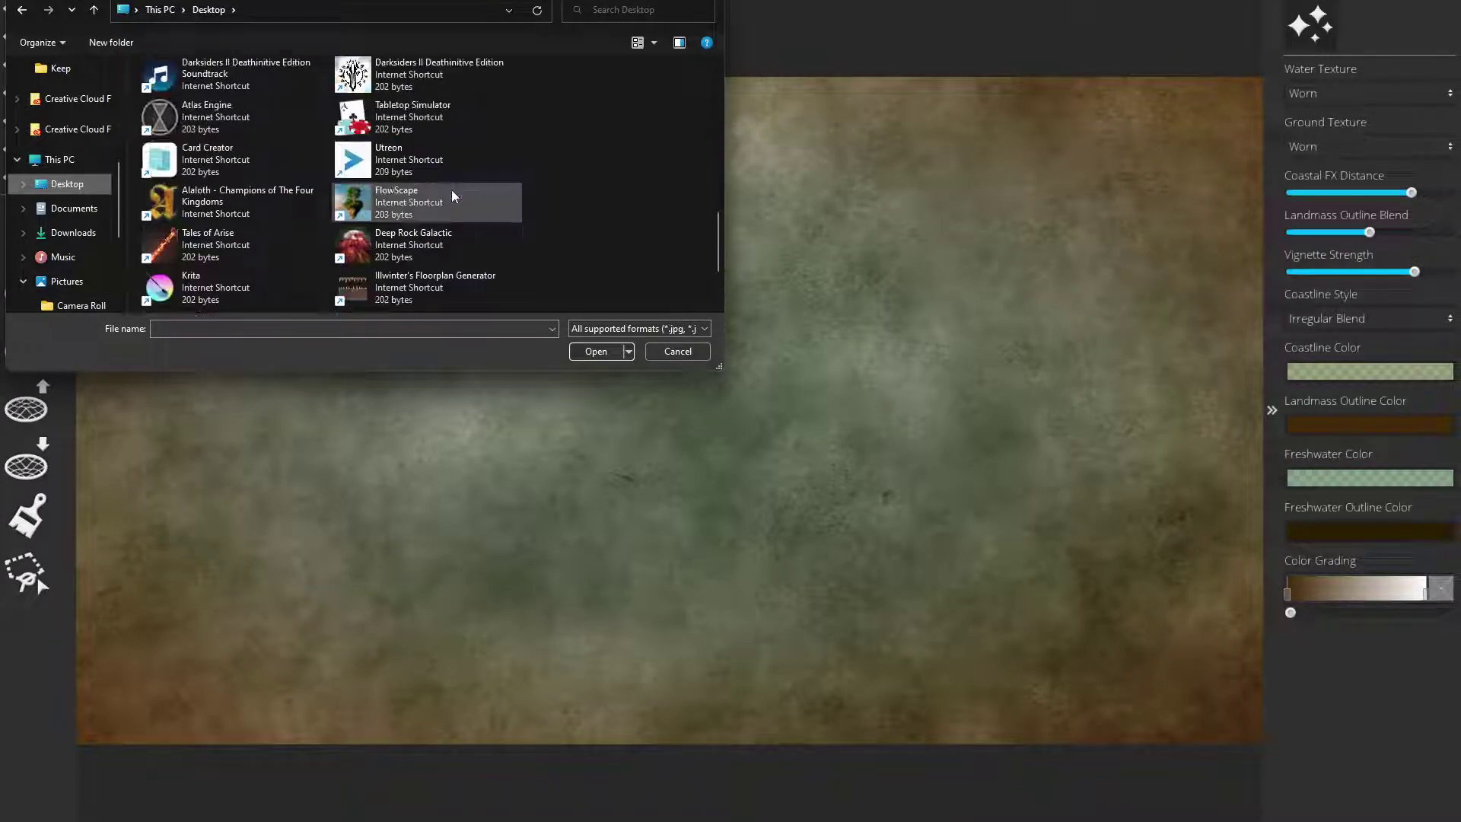
scroll(451, 189, up, 2)
scroll(450, 189, up, 2)
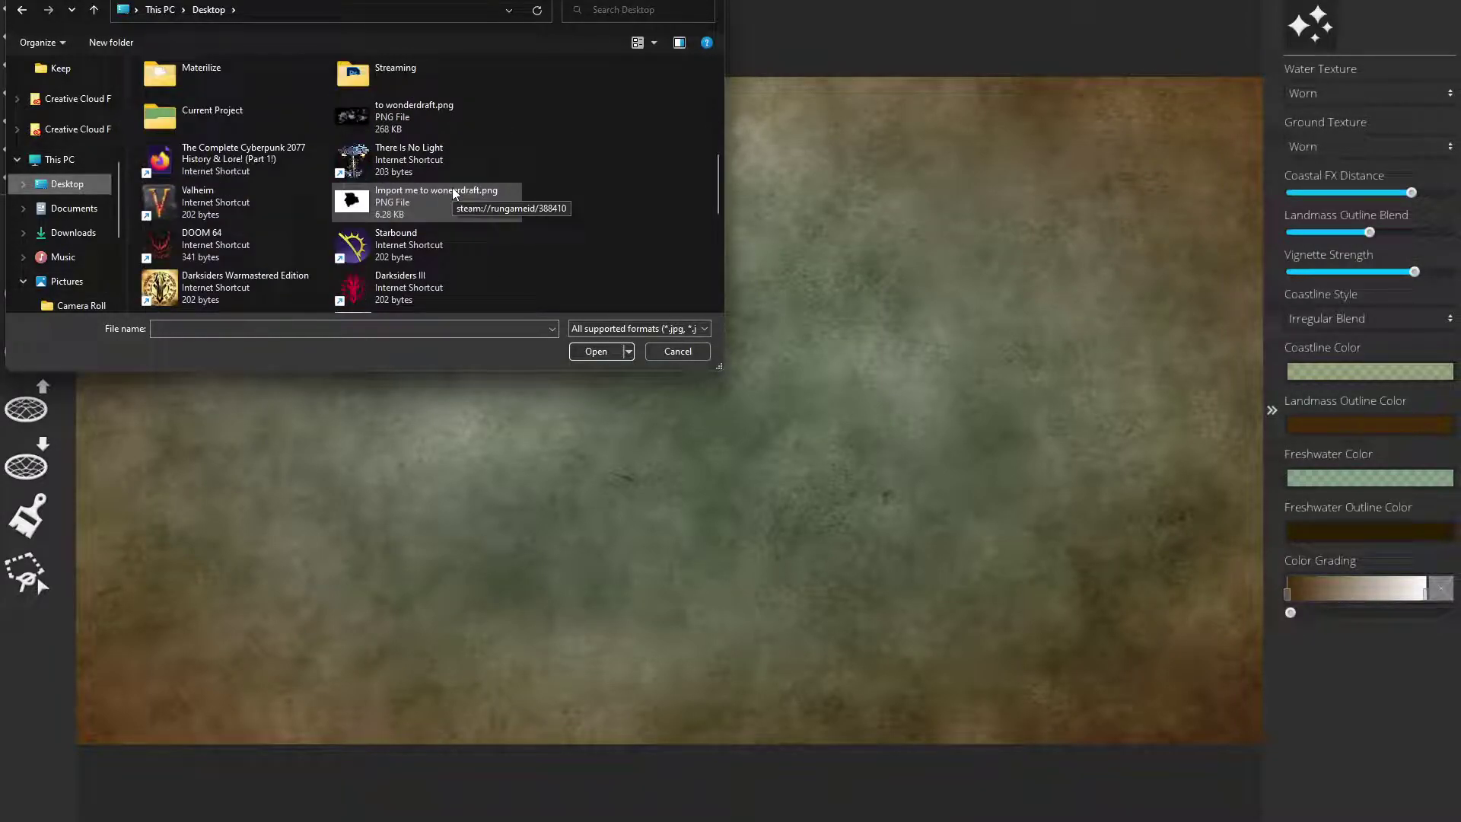
double_click(435, 120)
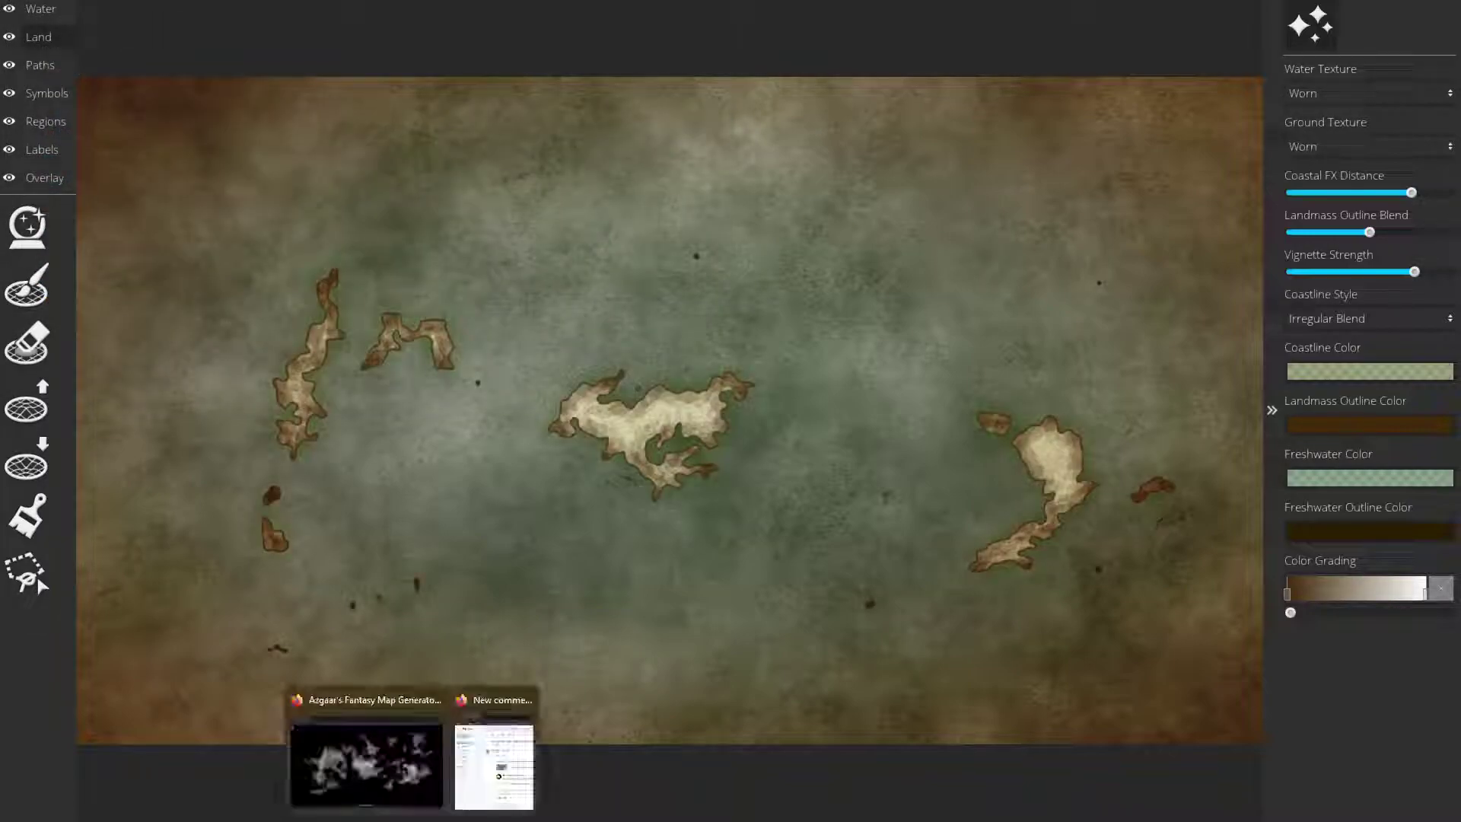
click(404, 786)
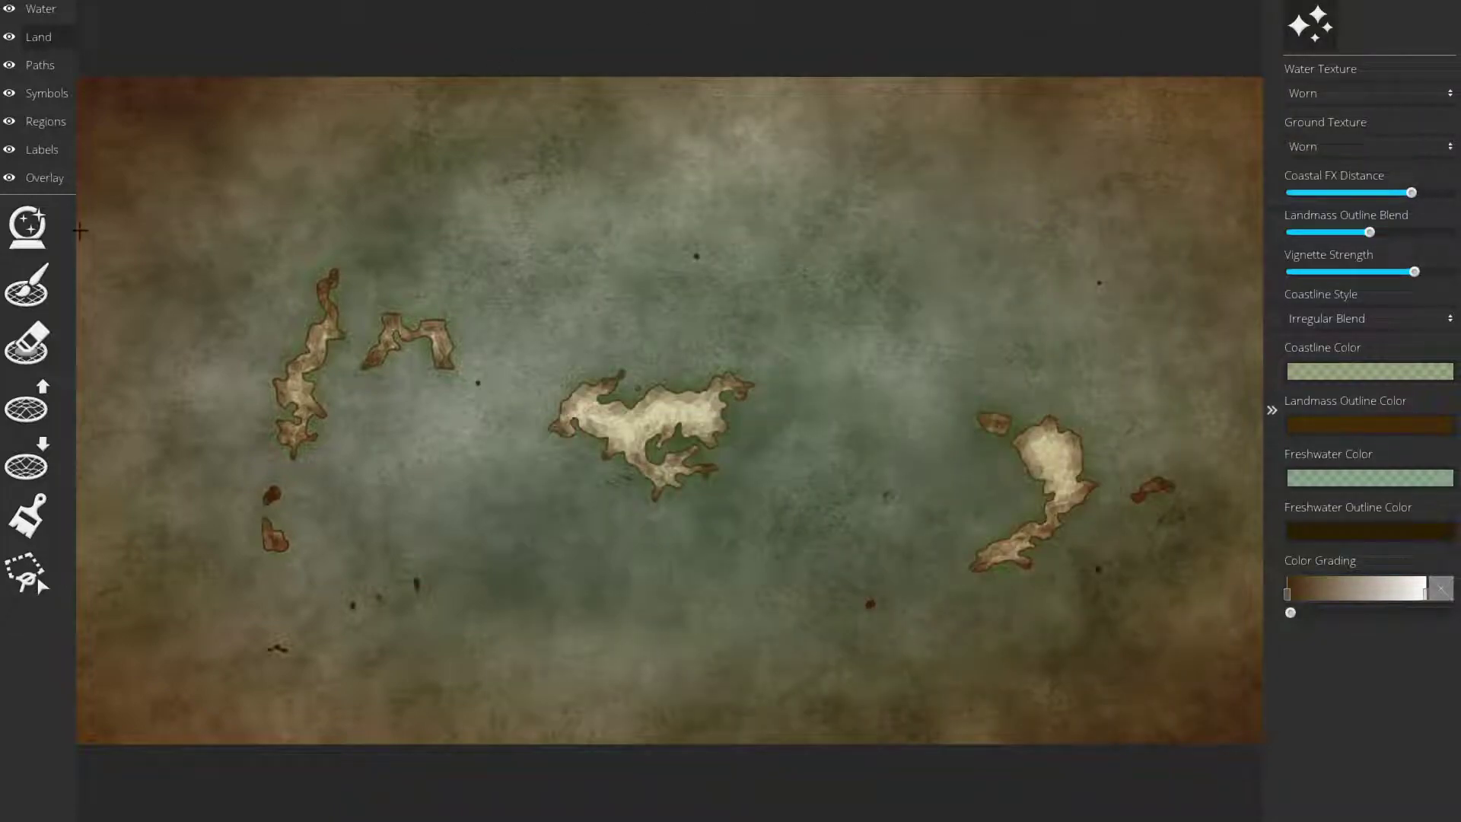
Step: Lower the Landmass water level to 0.1 so the islands grow, then bring the browser forward
click(28, 227)
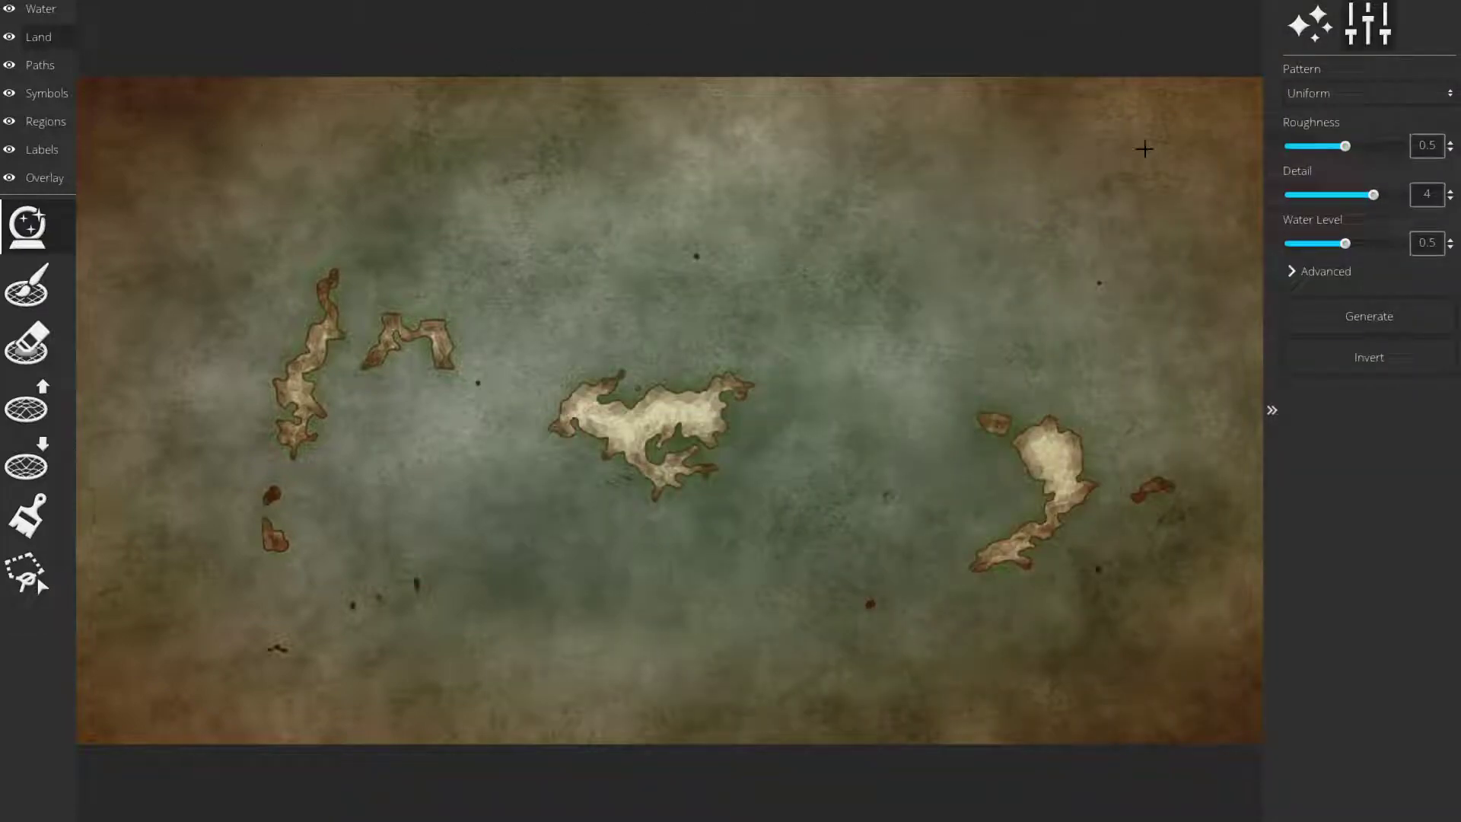
drag(1344, 242, 1301, 249)
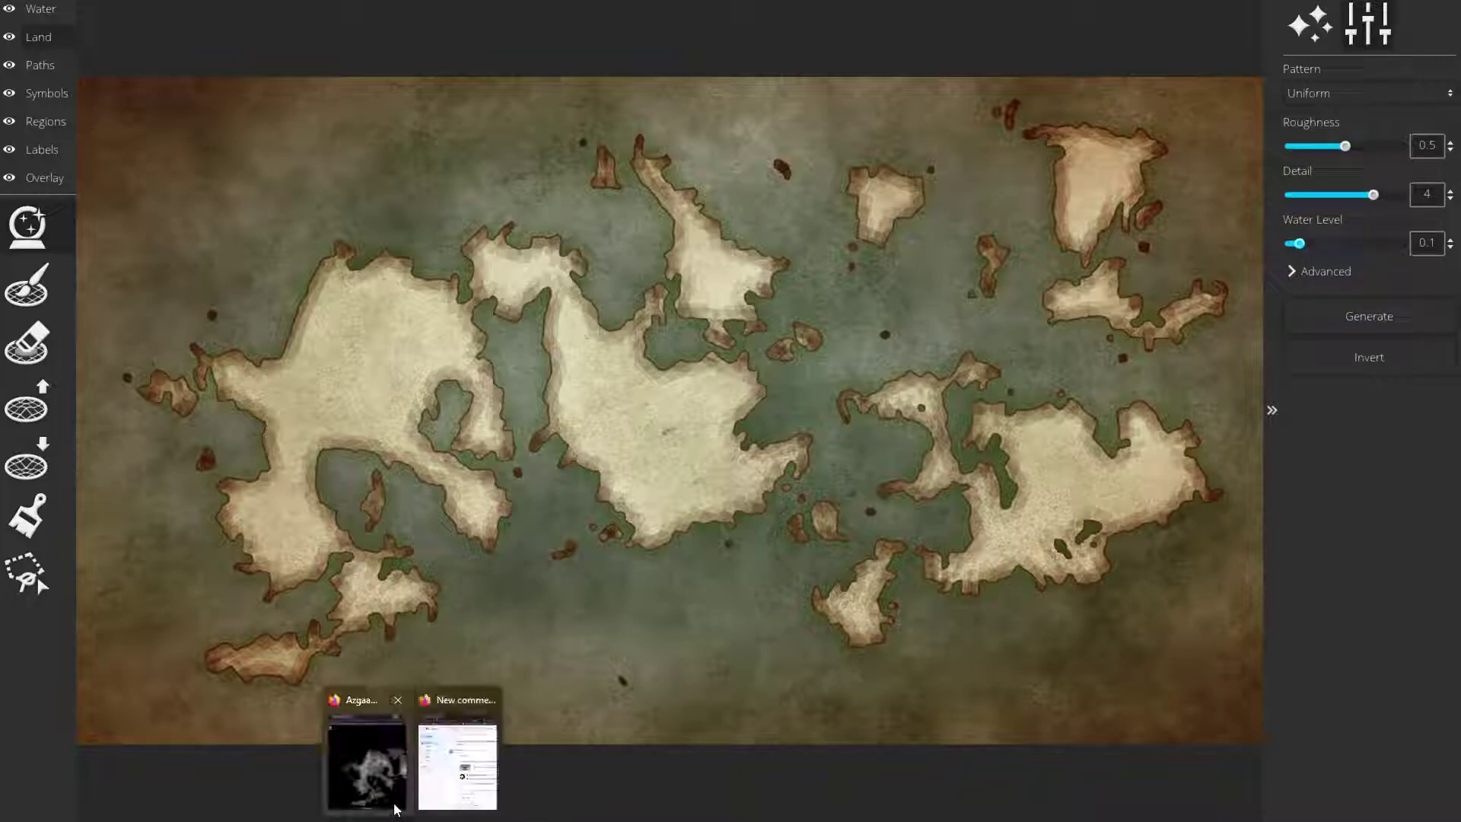
click(365, 759)
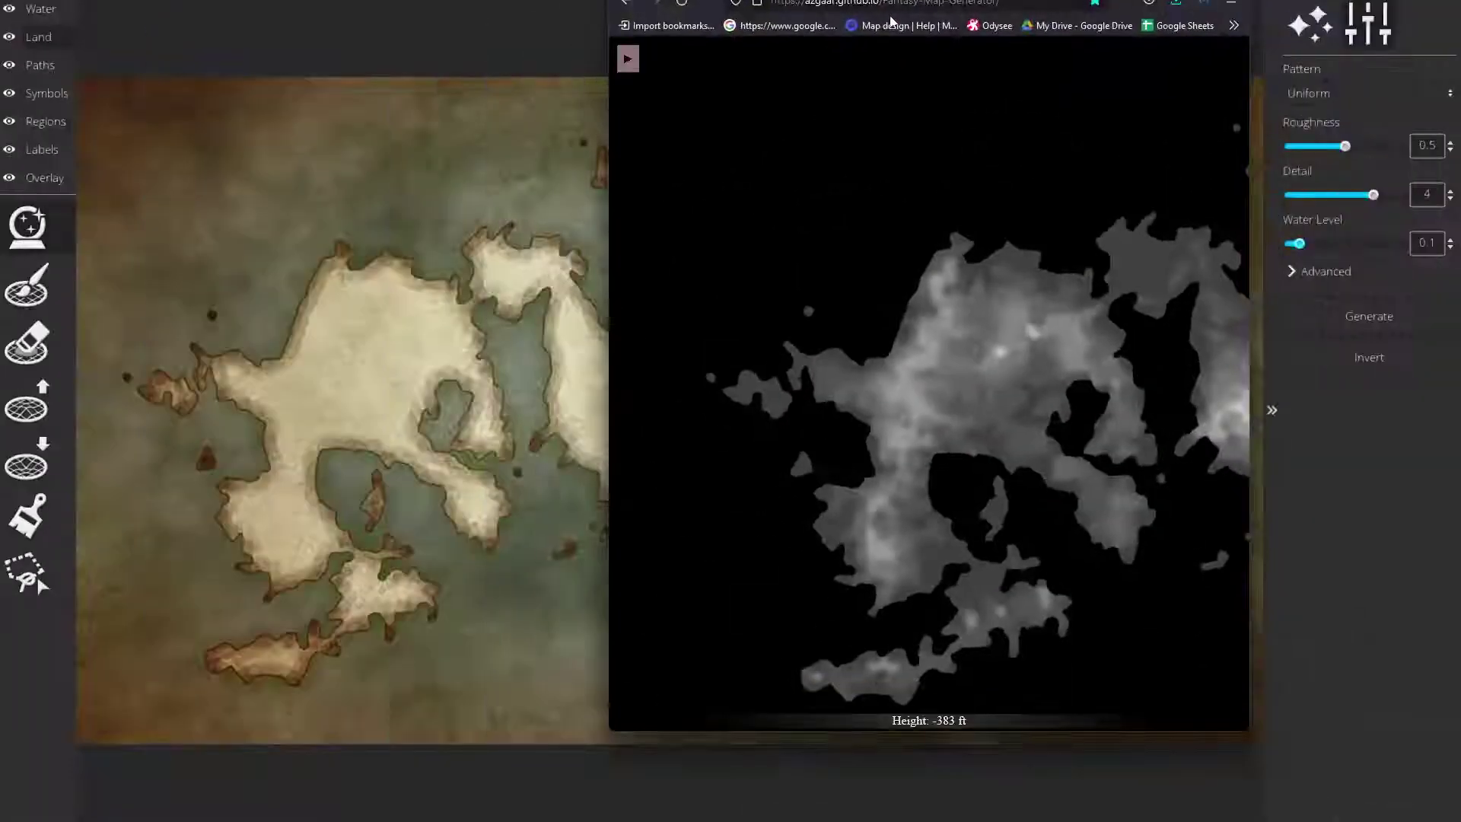
Step: Maximize the browser and toggle Heightmap off, Borders and Population on in the layers menu
mouse_move(907, 6)
mouse_down()
mouse_move(1295, 729)
mouse_move(799, 3)
mouse_up()
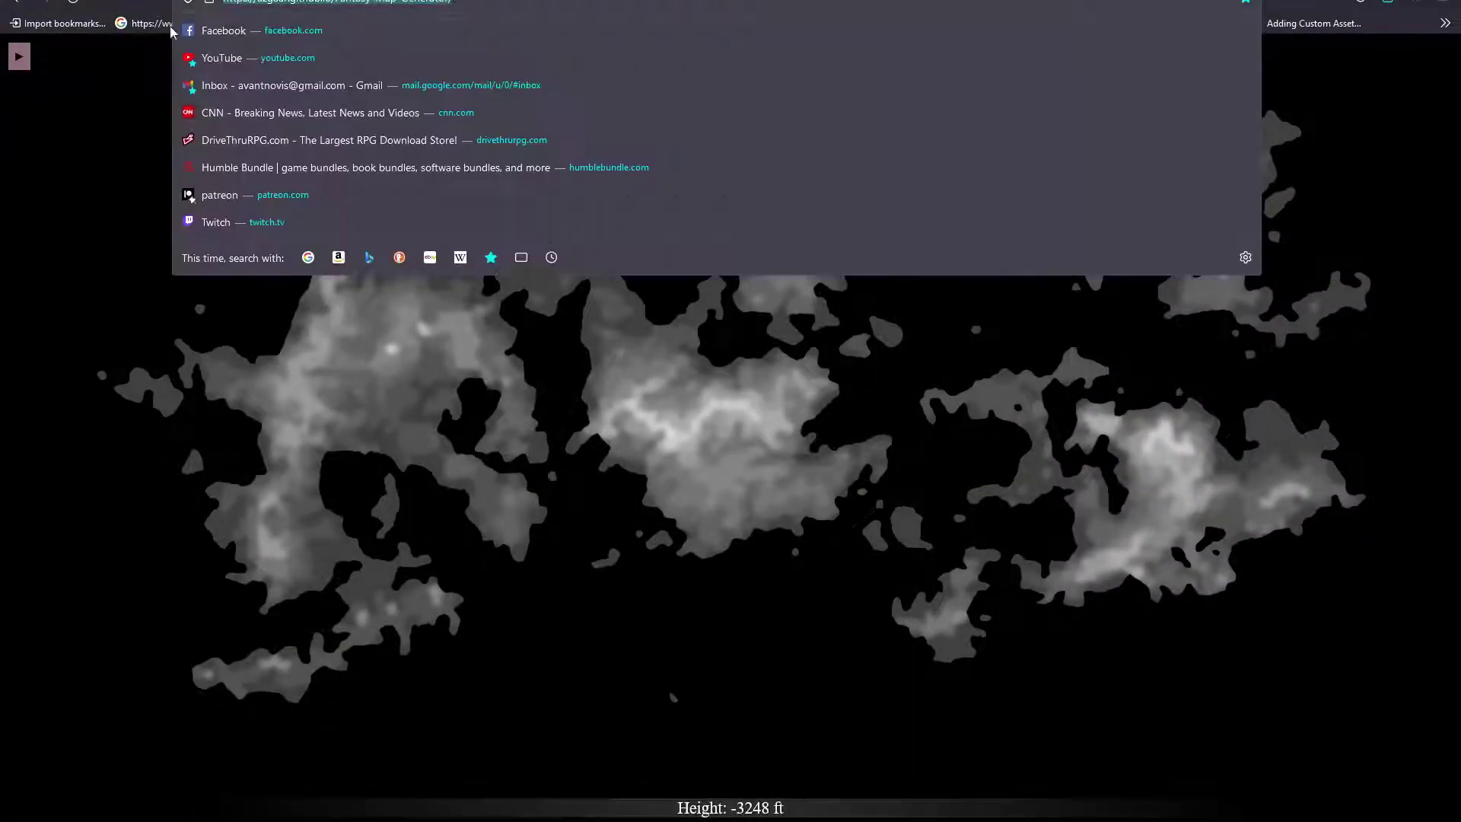
click(18, 54)
click(179, 85)
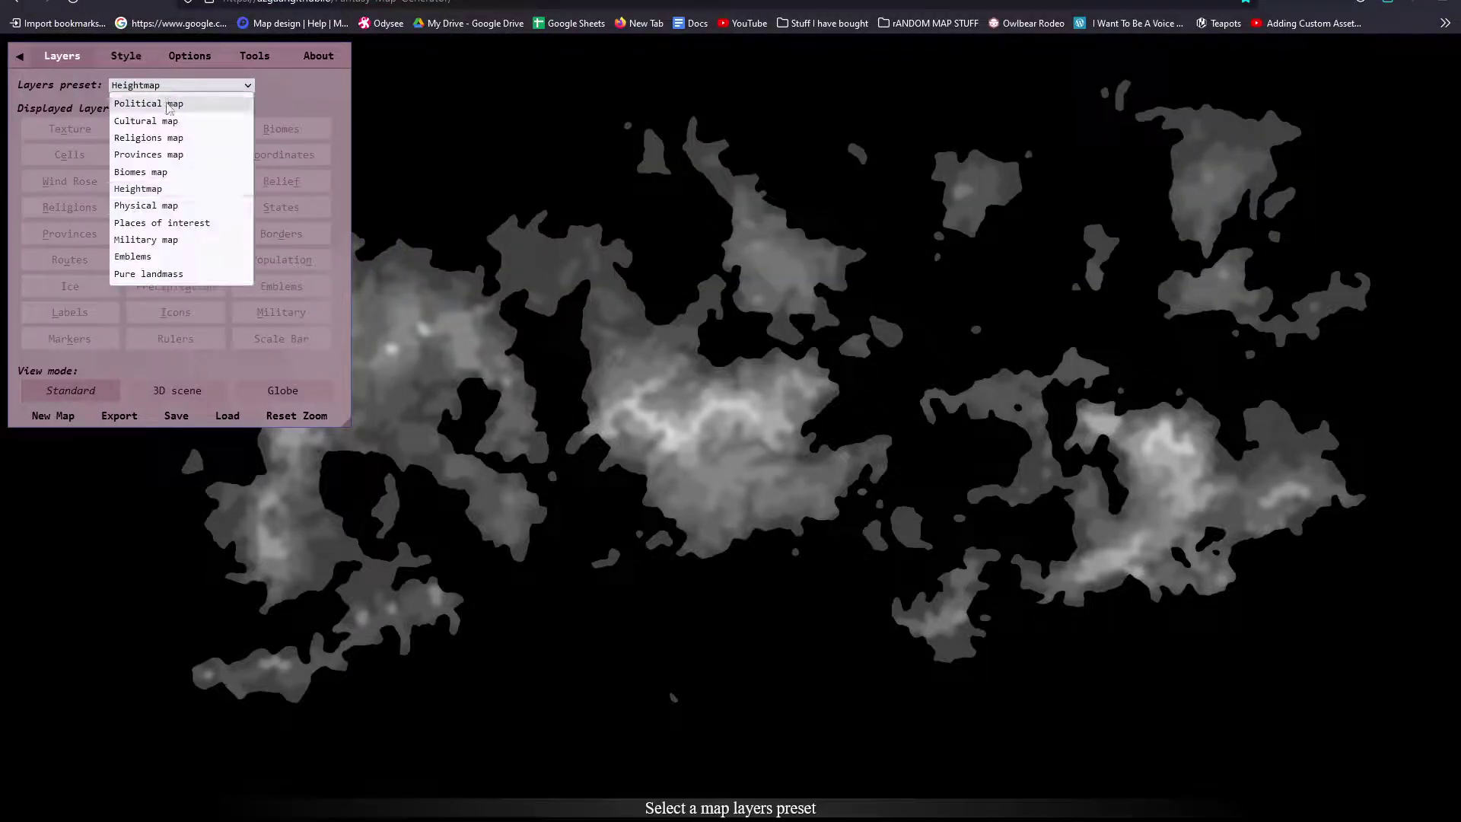
click(127, 54)
click(139, 86)
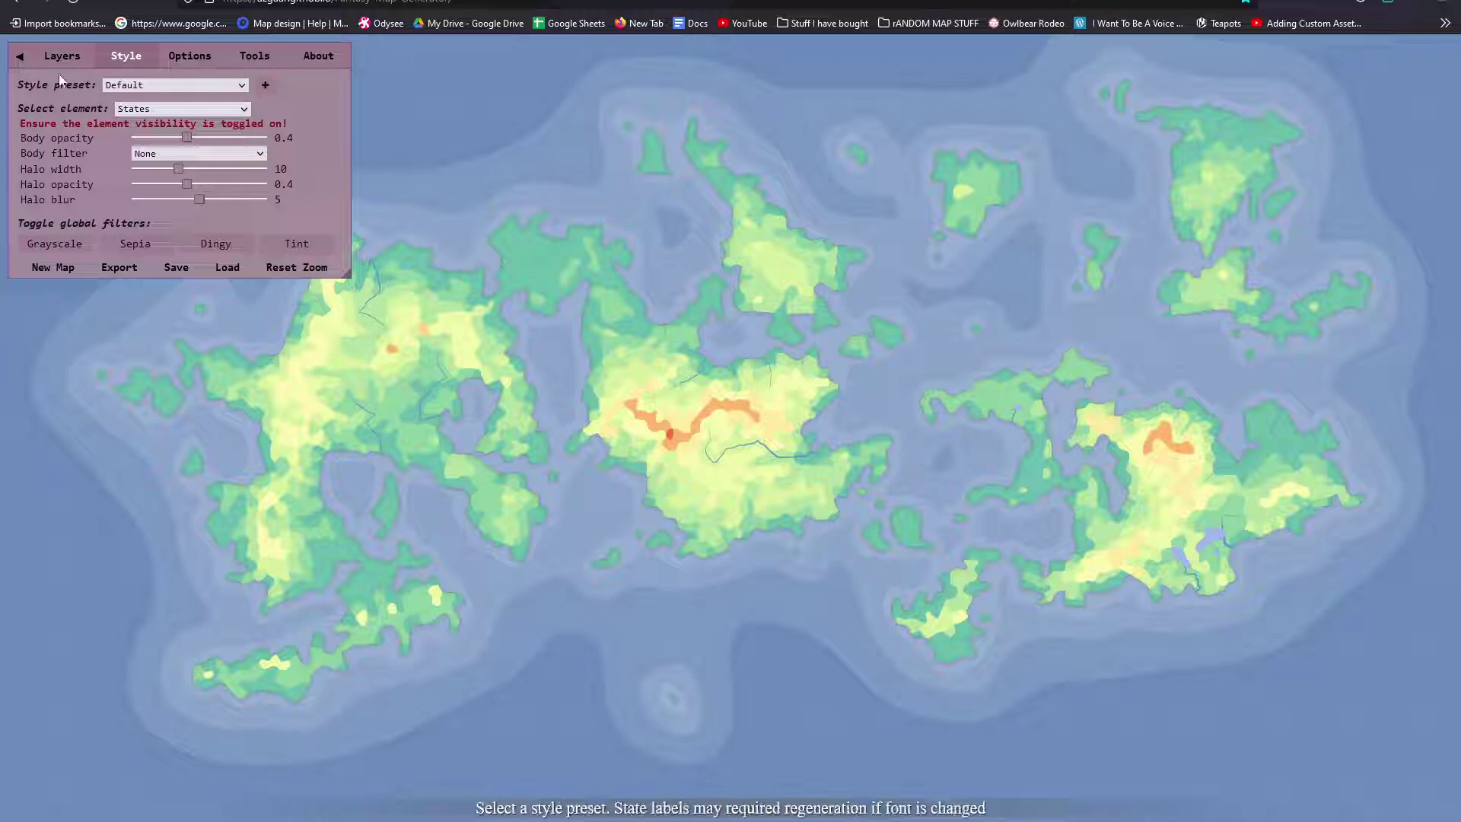
click(61, 56)
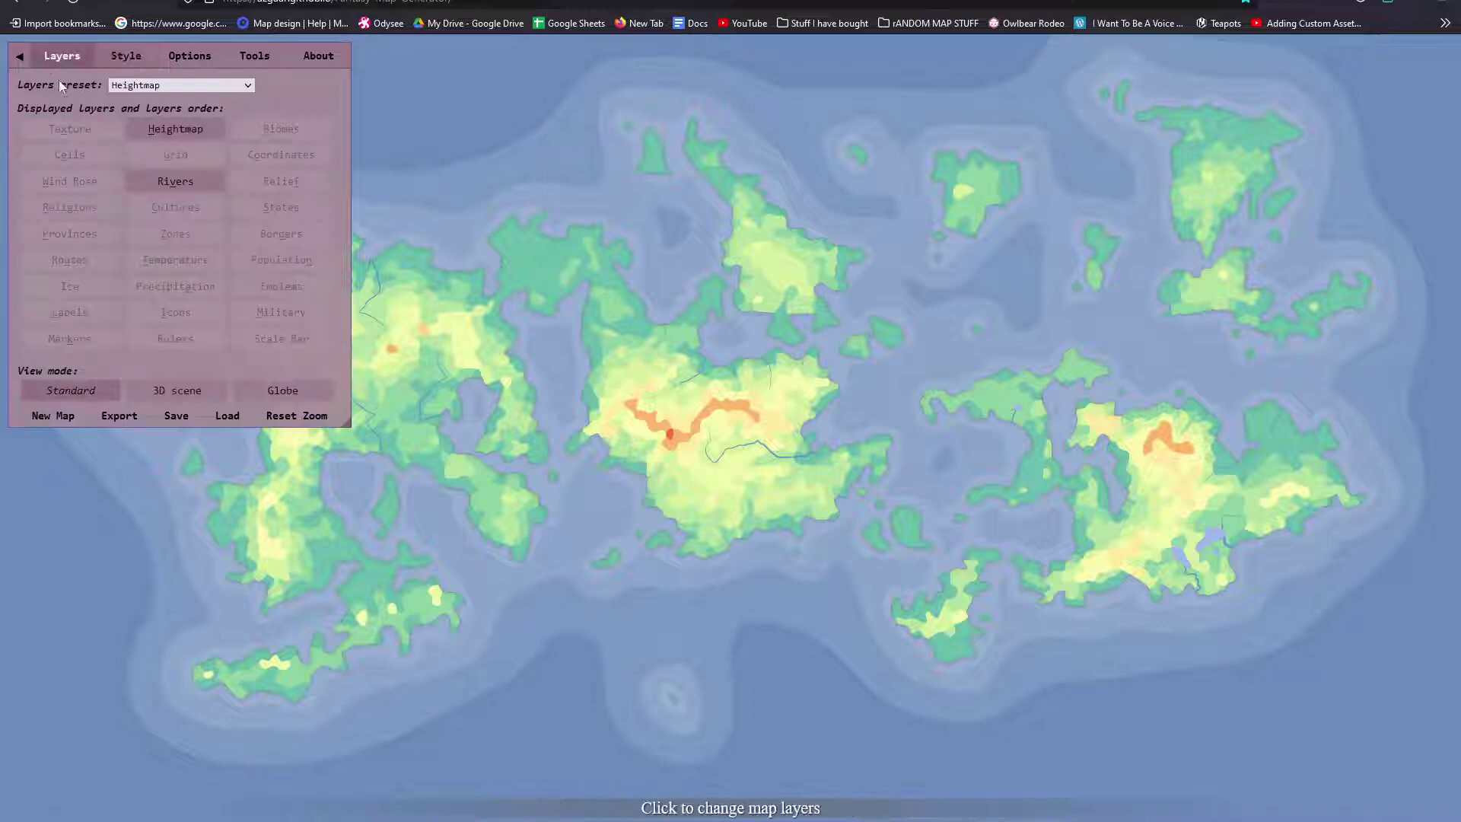
click(175, 128)
click(280, 233)
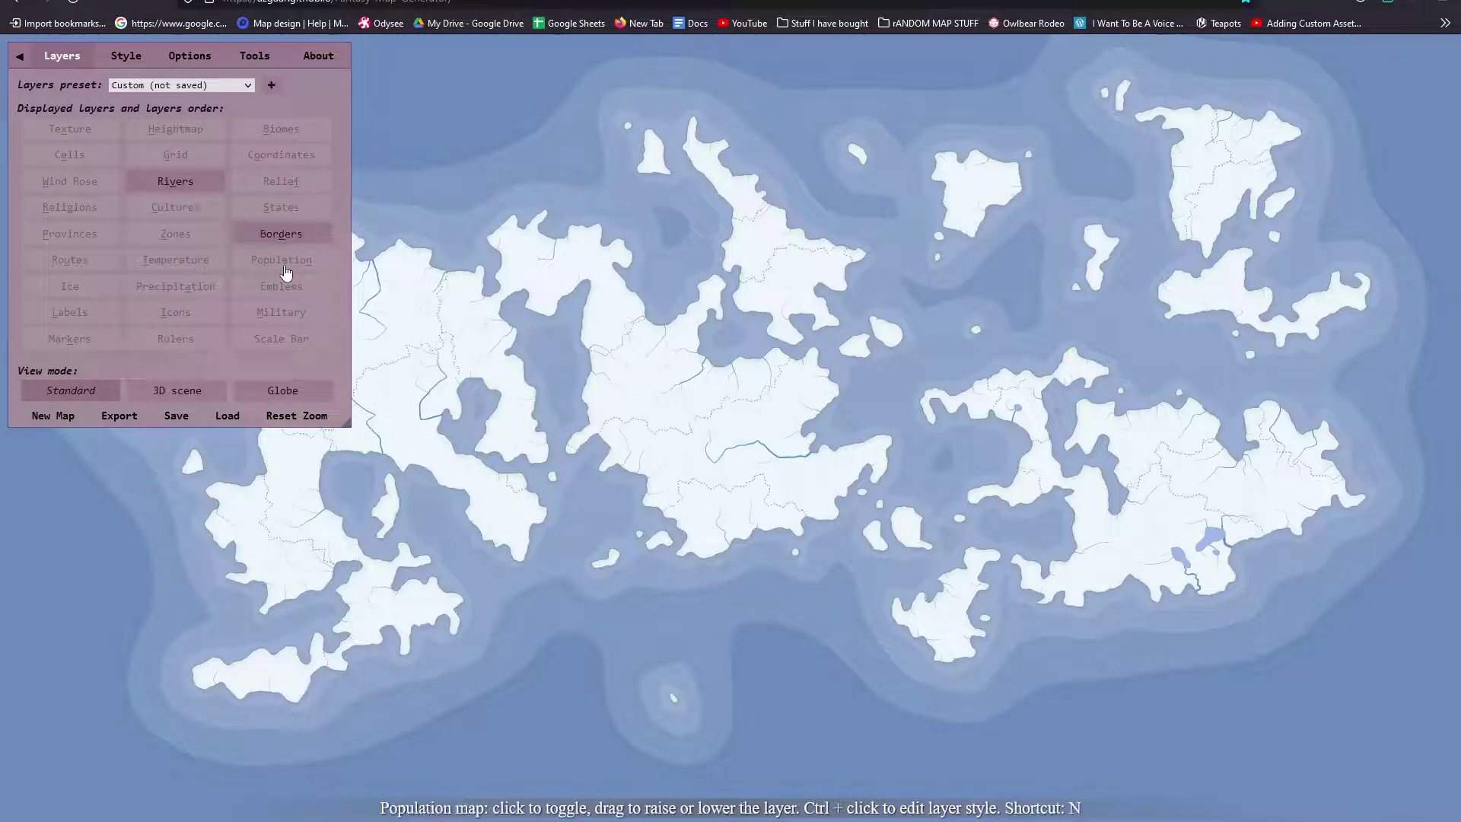
click(283, 260)
Step: Reload the page and confirm leaving to generate a new world map
key(ctrl+l)
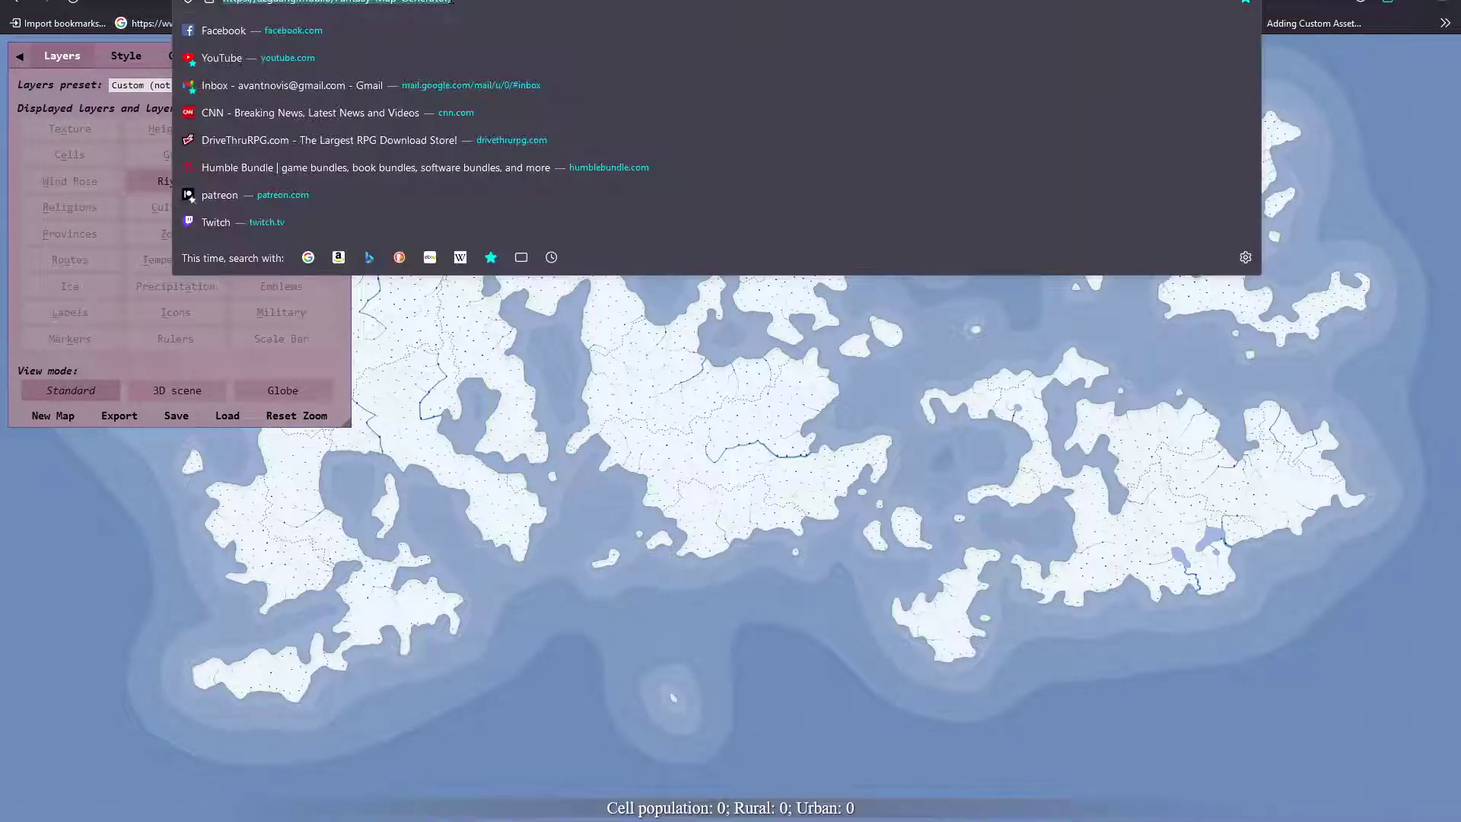
key(Return)
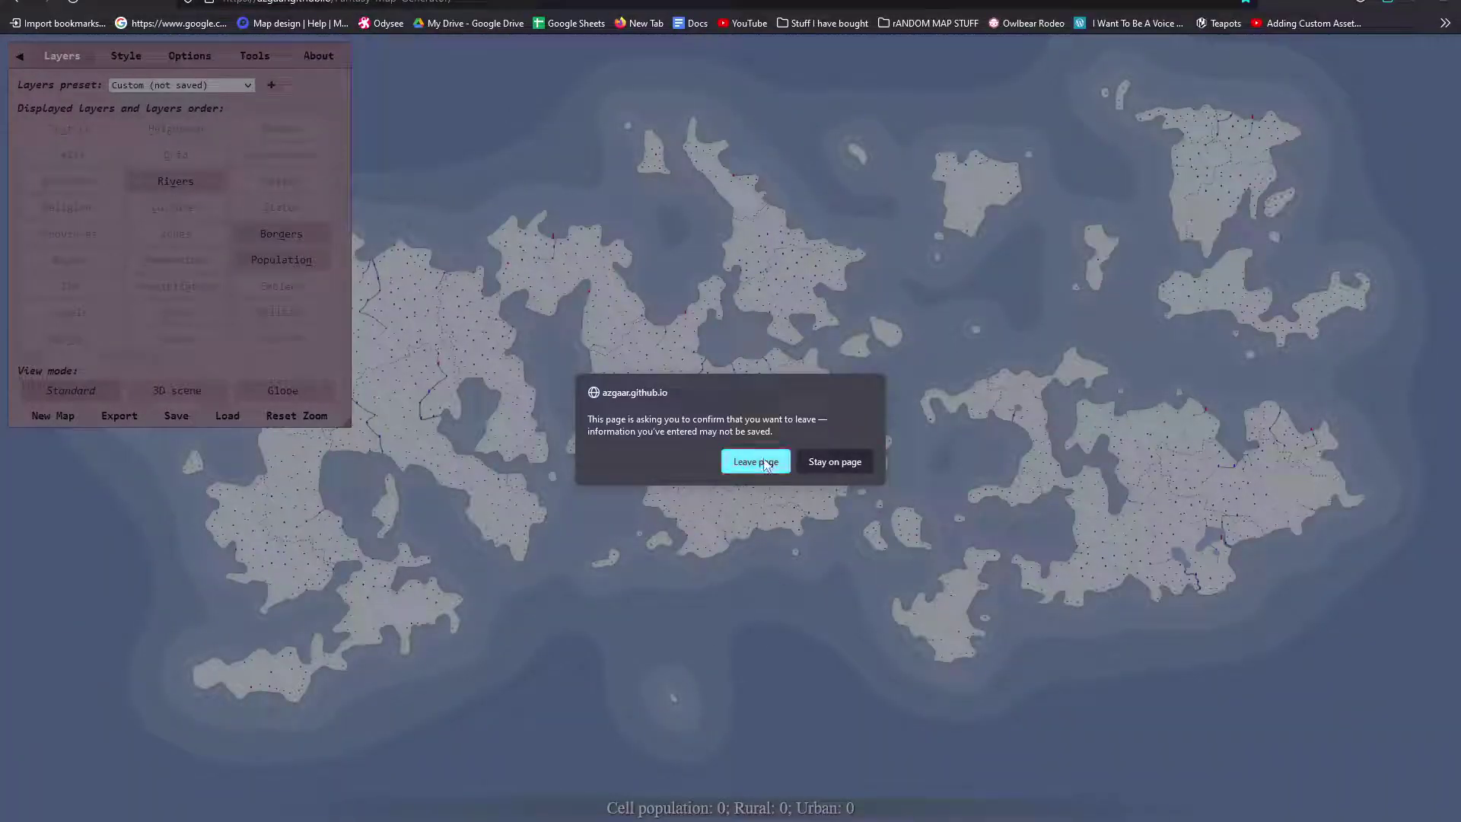
click(757, 461)
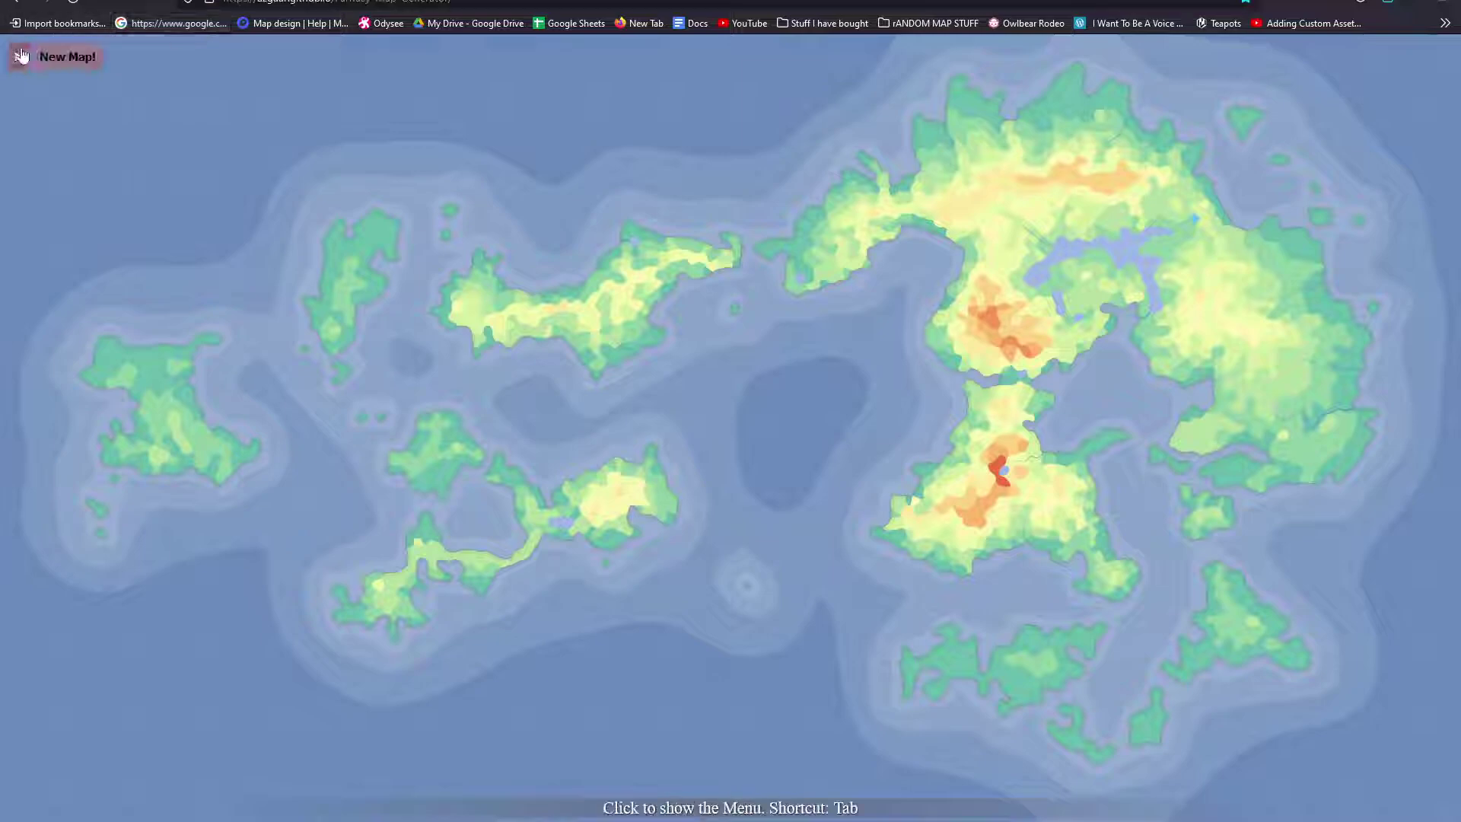
Step: Reopen the generator menu and layer presets, dismissing an accidental Edit Iceberg dialog
click(23, 55)
click(189, 86)
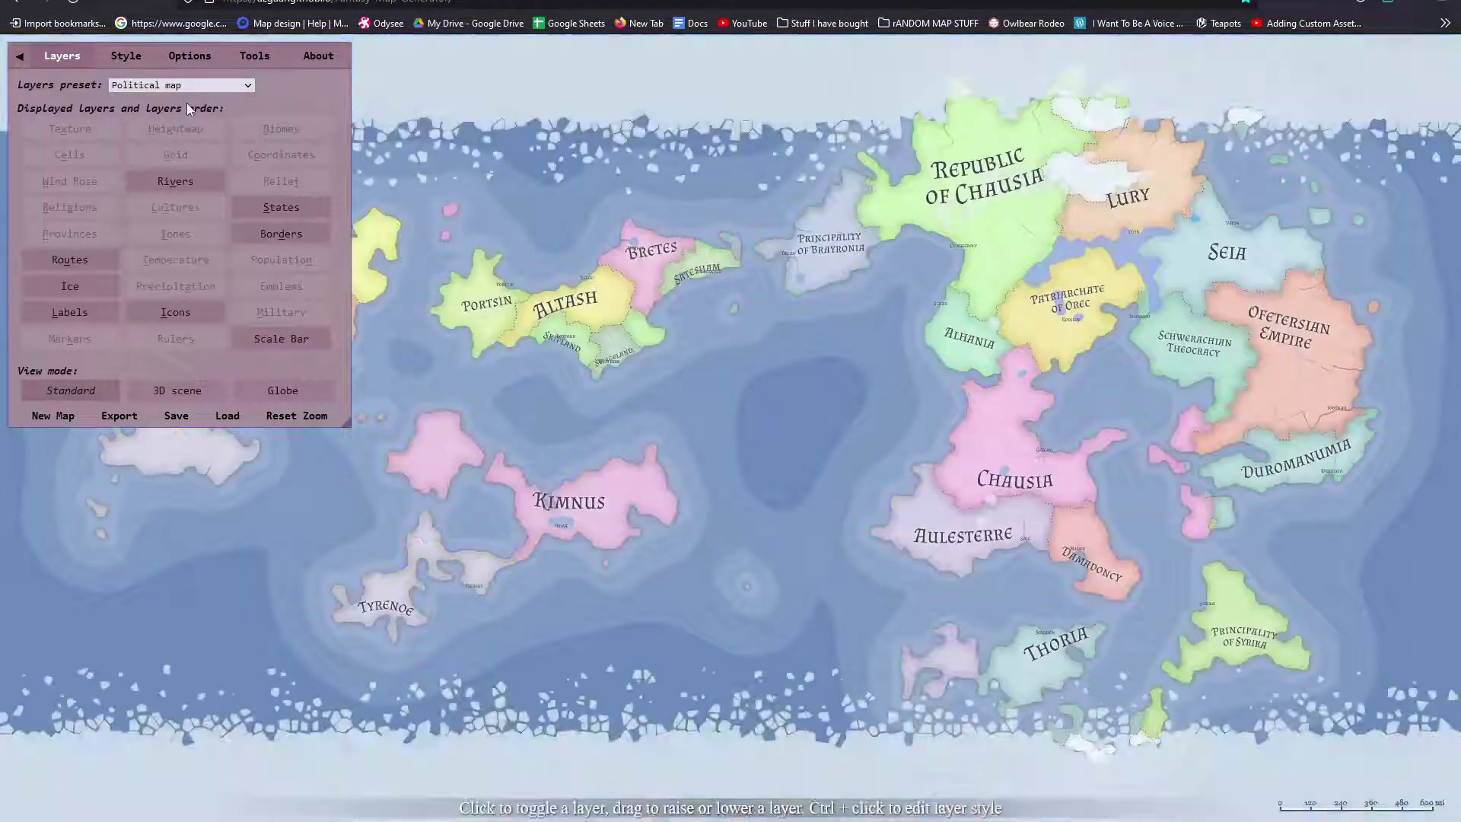
click(584, 135)
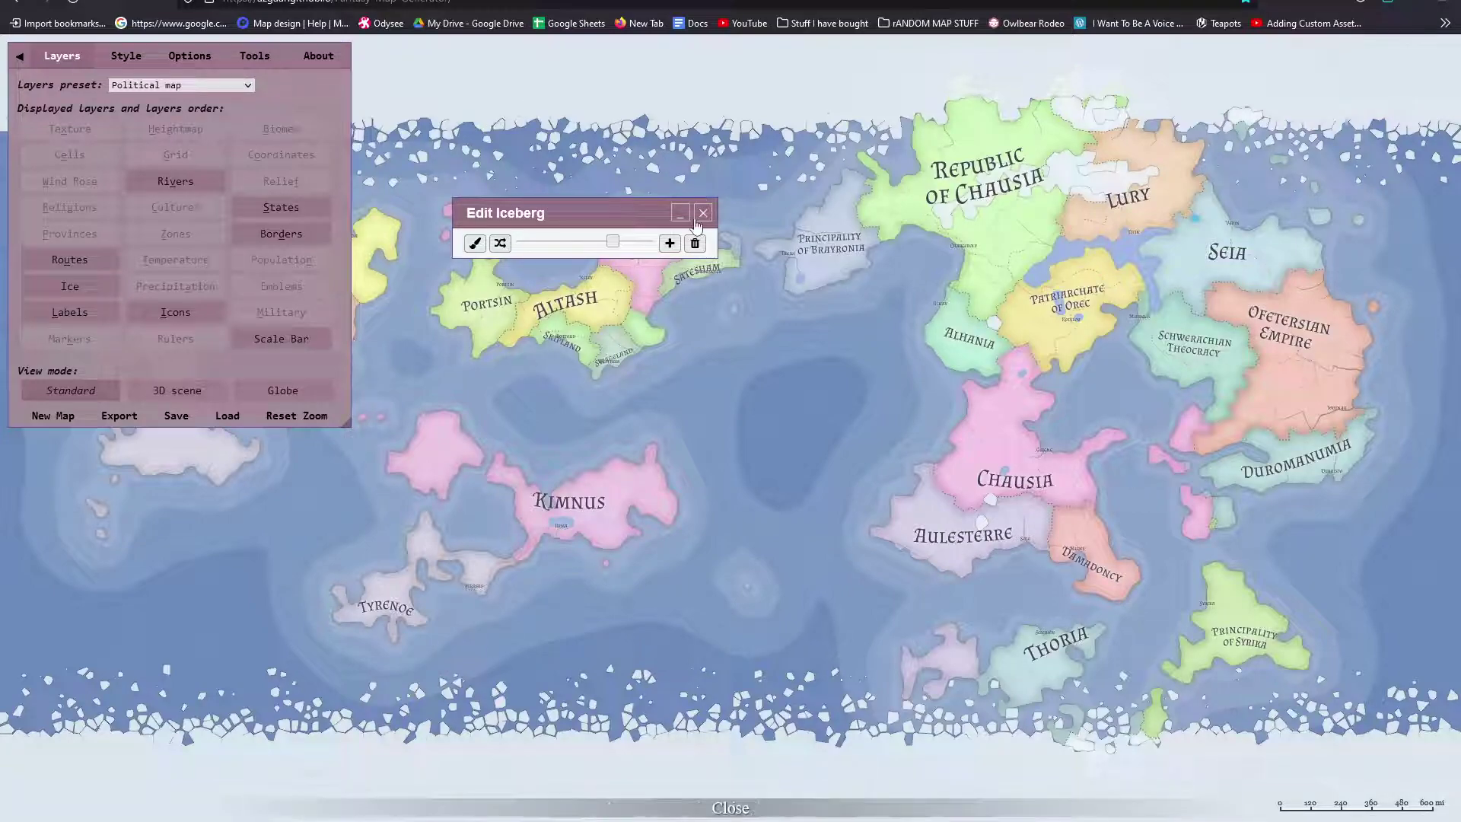
click(704, 213)
click(13, 63)
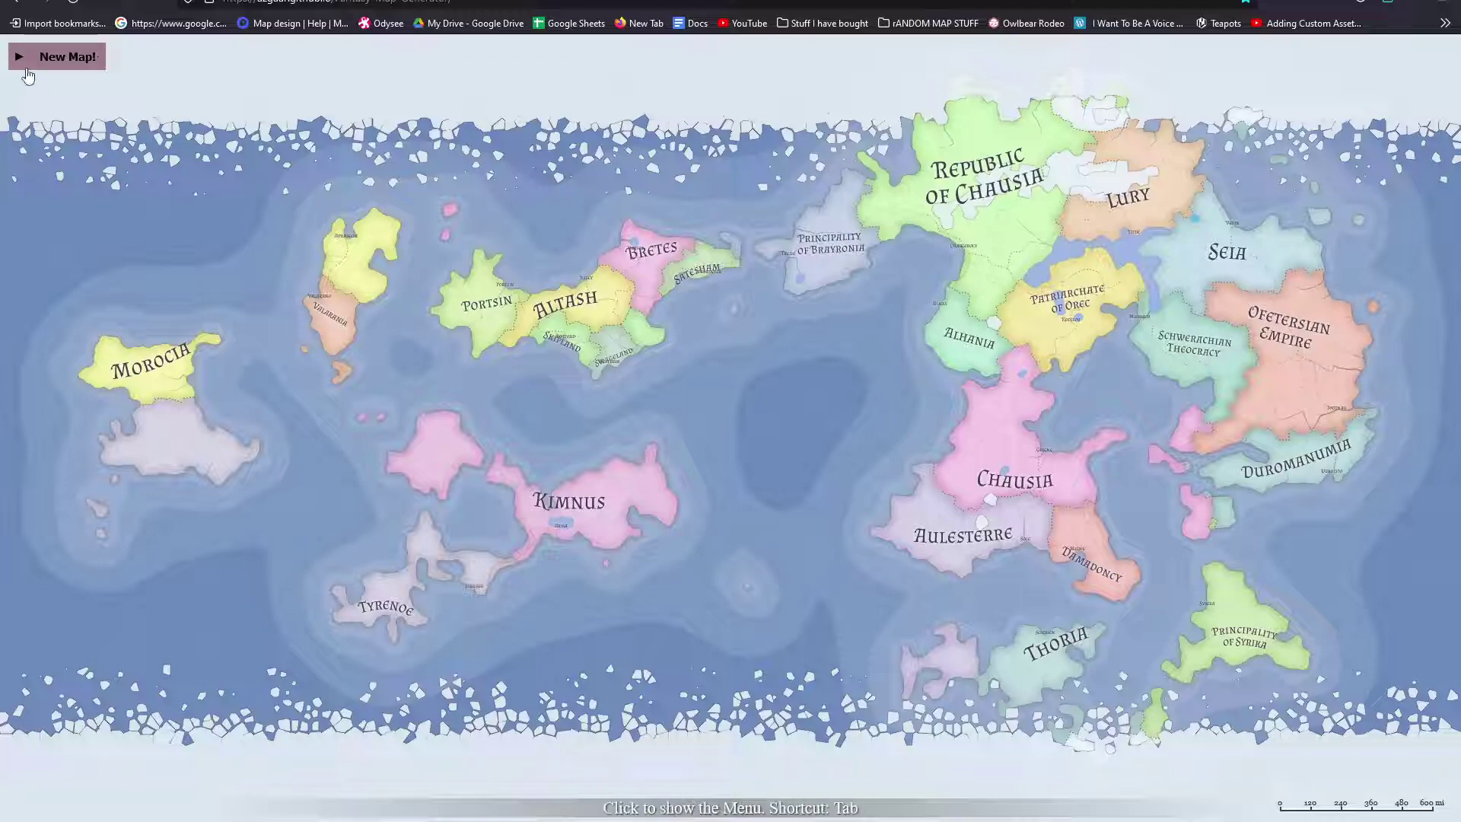
click(23, 67)
Step: Apply the Monochrome style preset to the new world
click(180, 85)
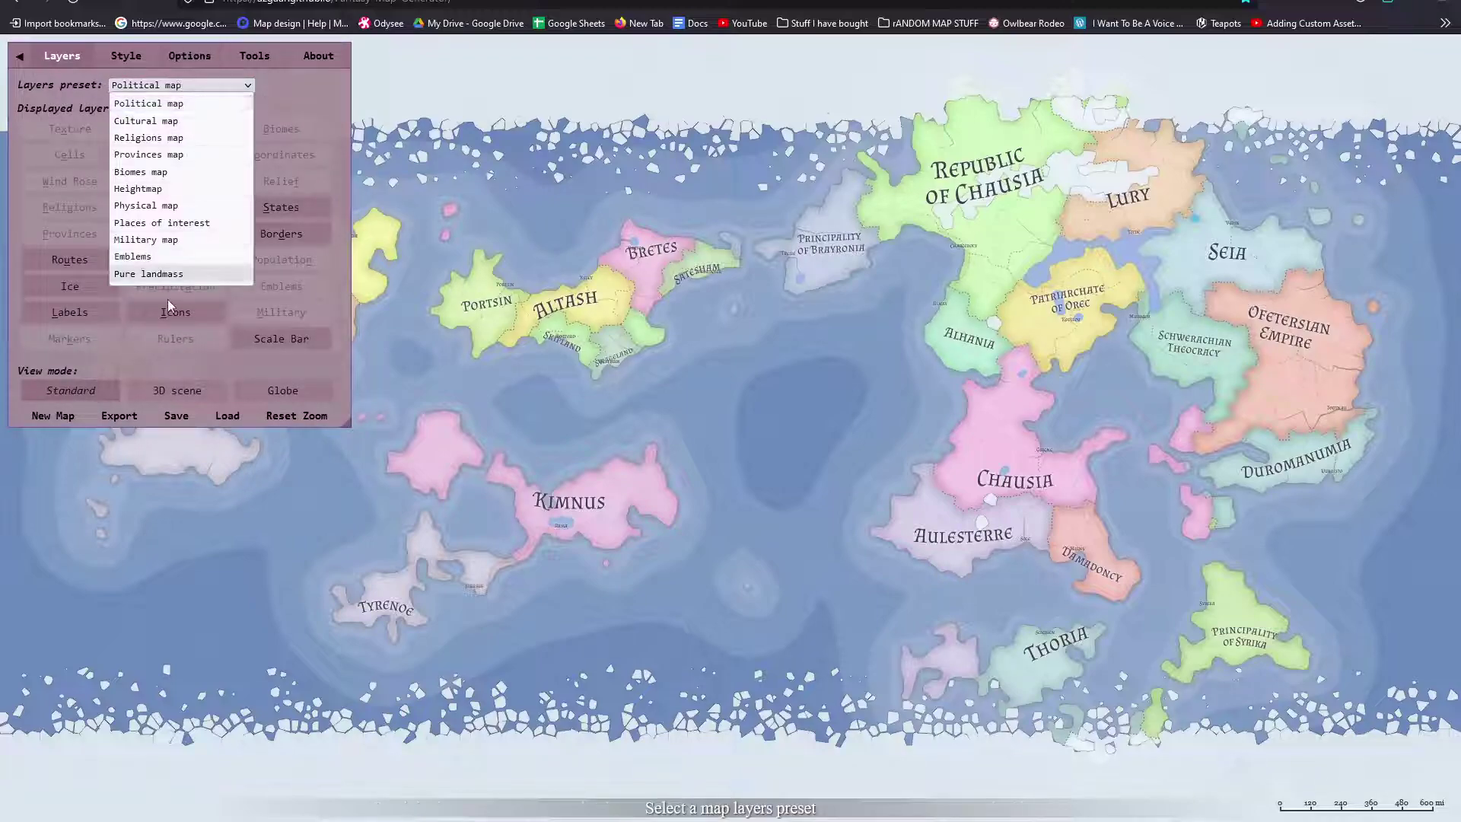
click(126, 55)
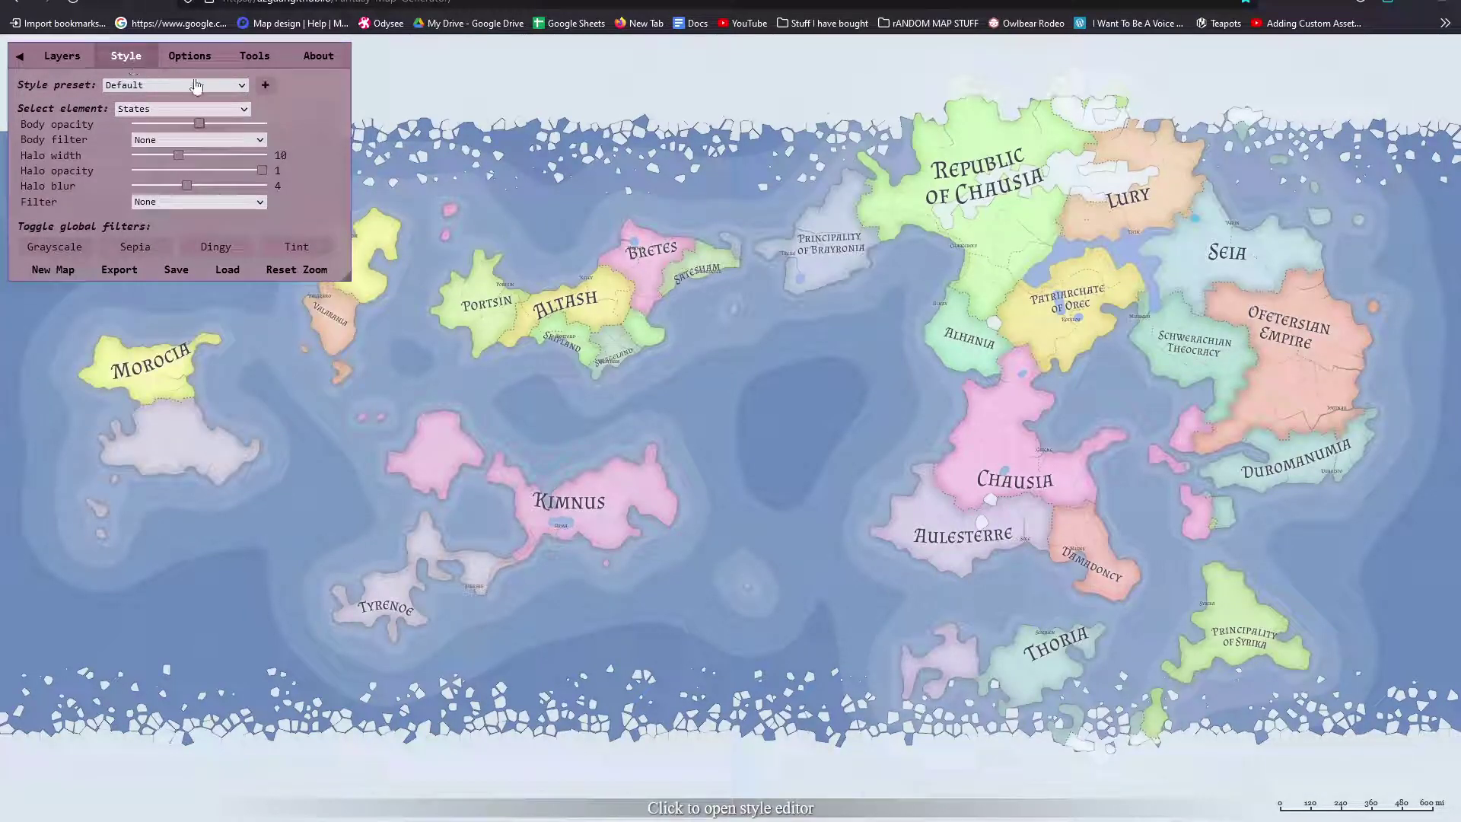
click(237, 89)
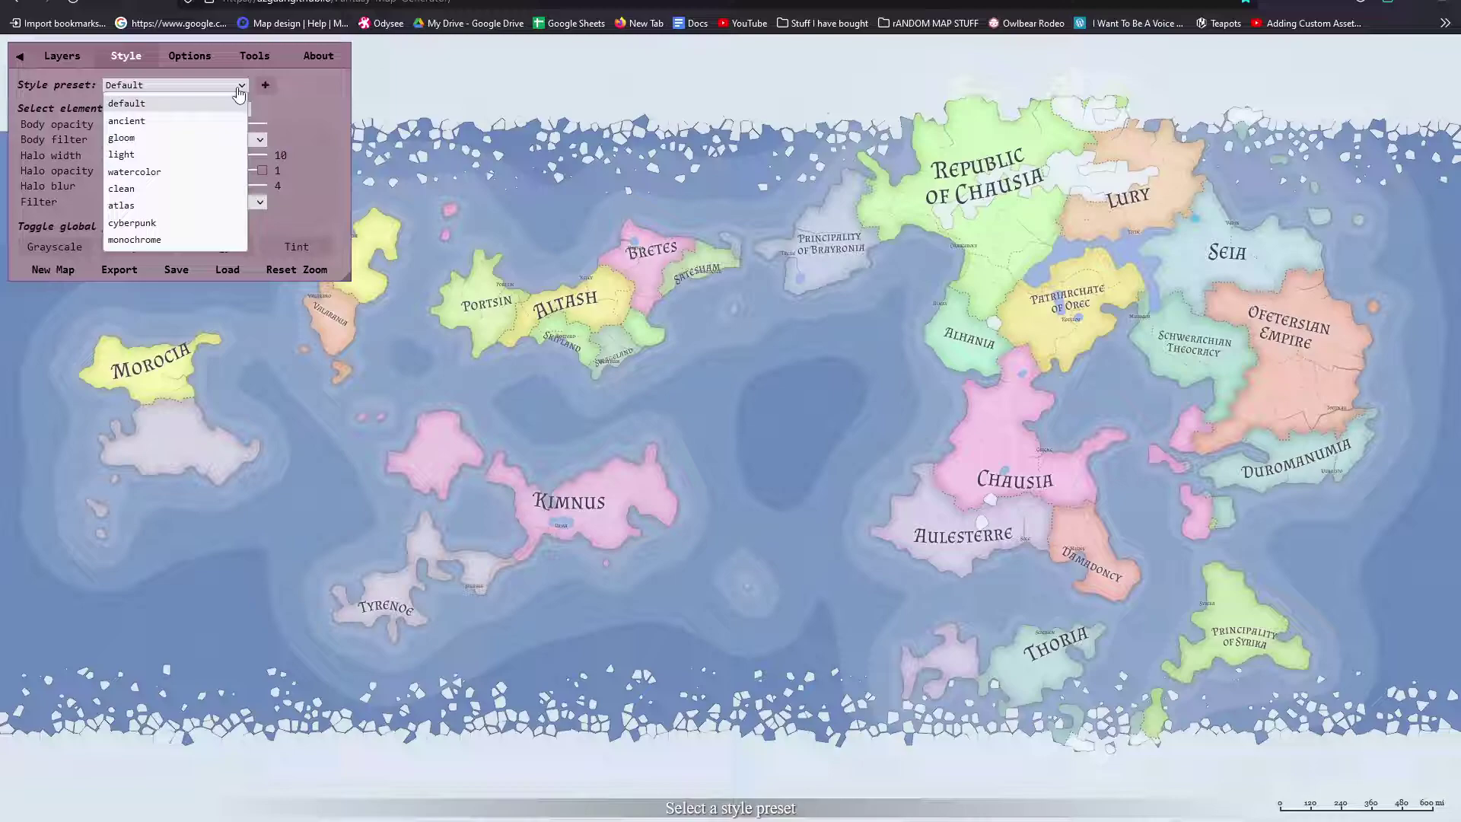
click(206, 238)
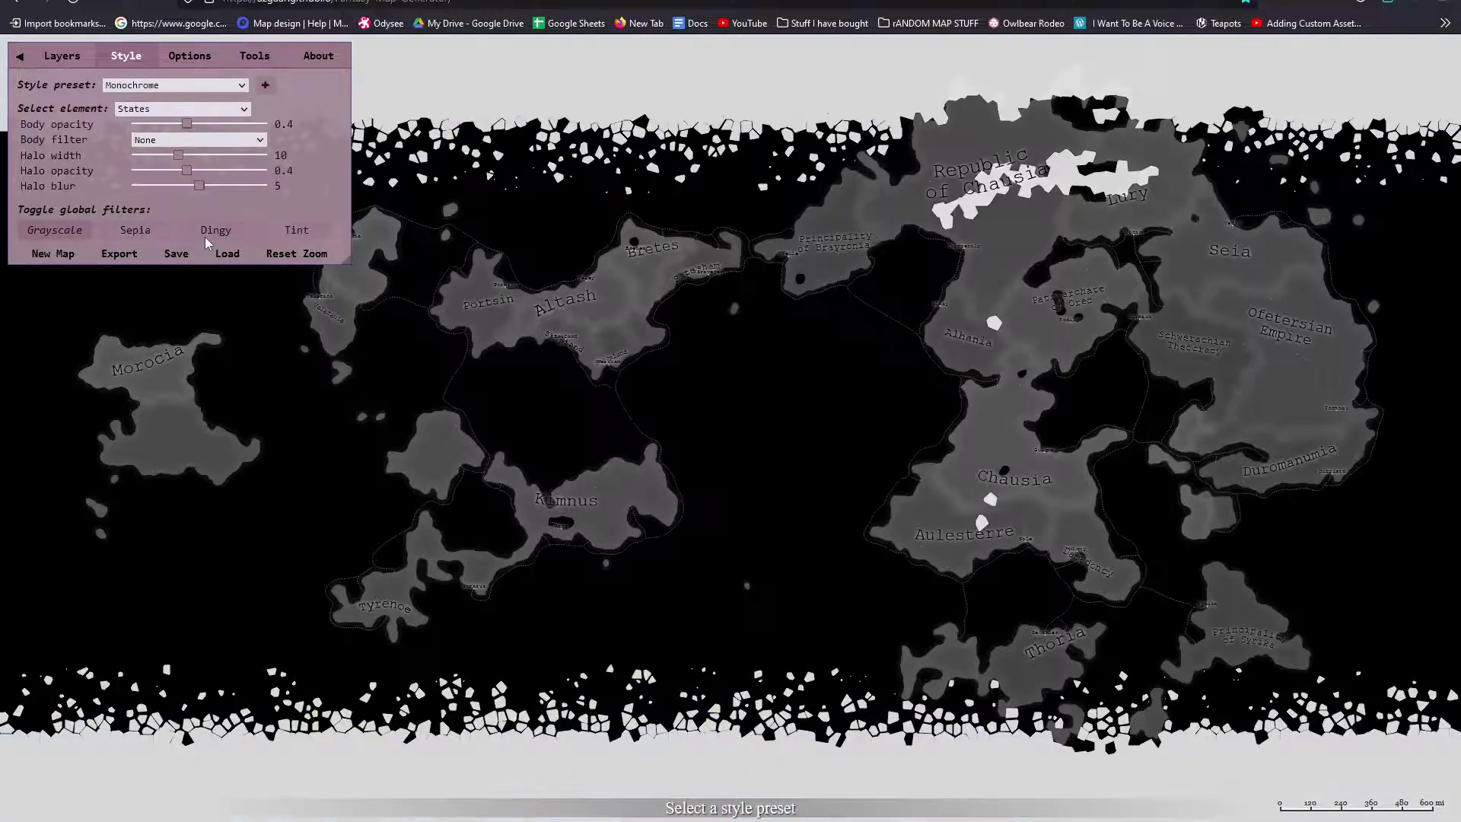
Step: Hide ice, borders, rivers, labels, icons, routes and the scale bar in the Layers panel
click(64, 56)
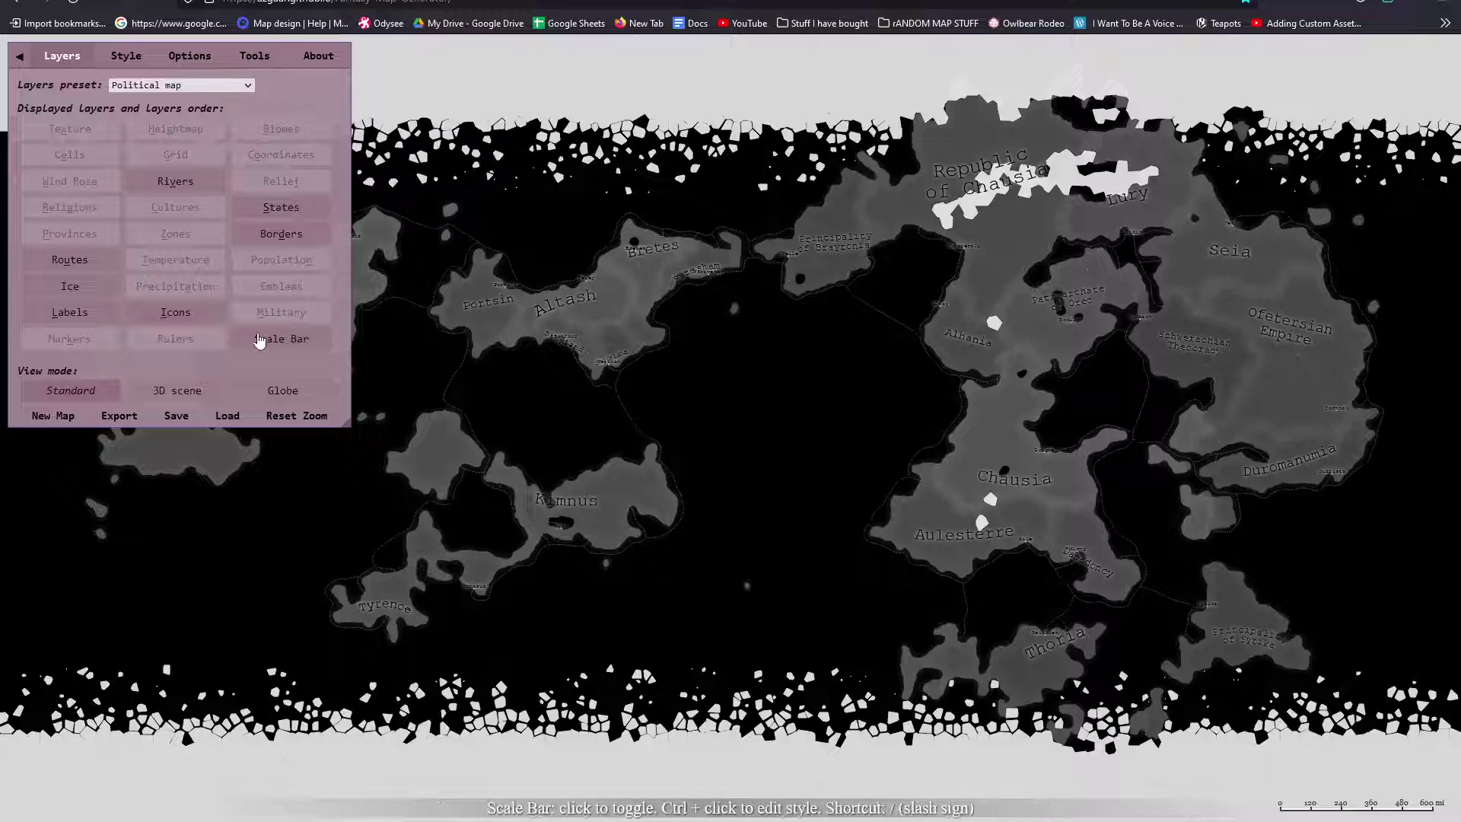
click(78, 292)
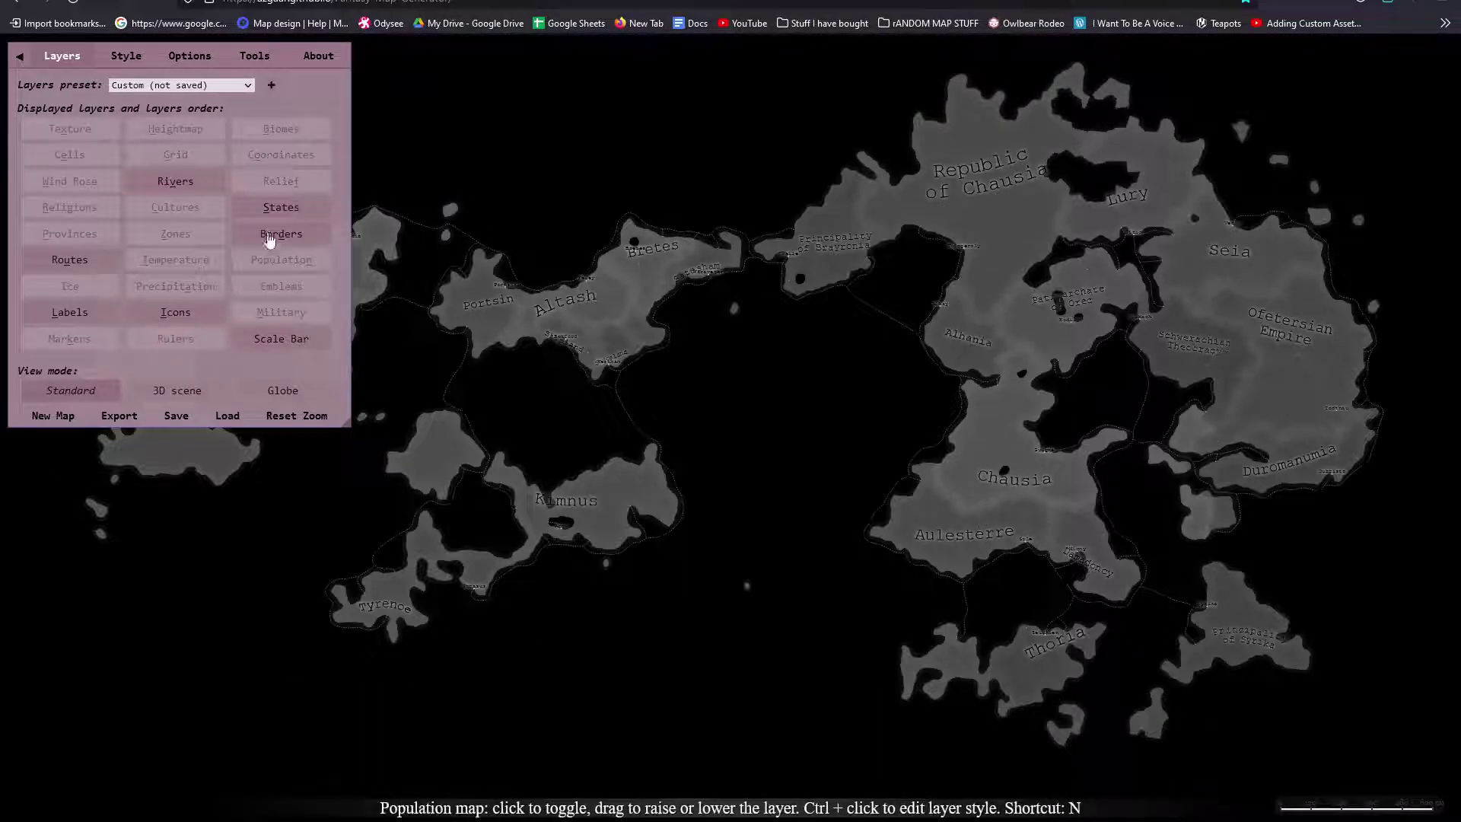
click(260, 211)
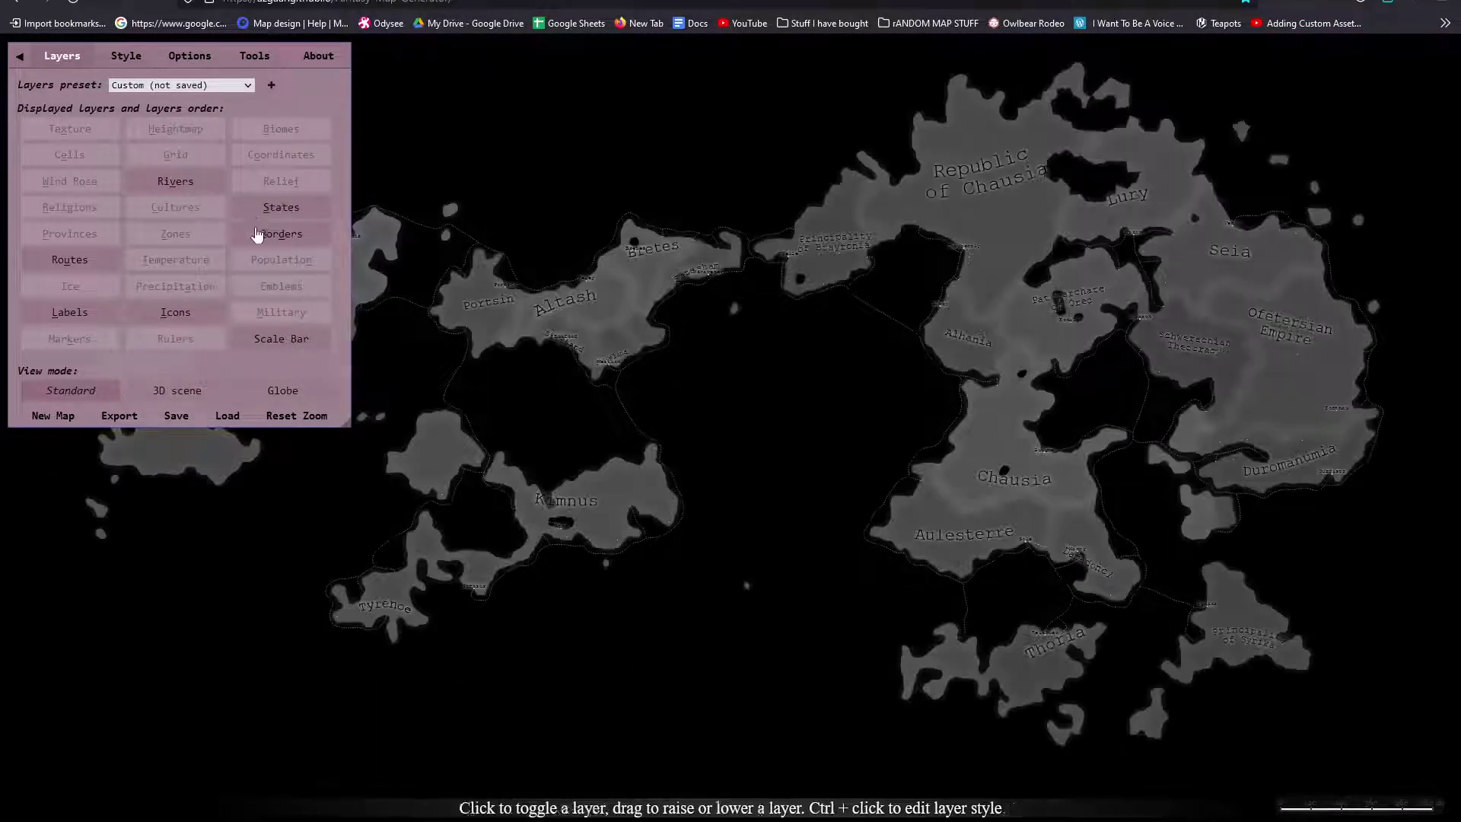
click(262, 235)
click(184, 183)
click(115, 311)
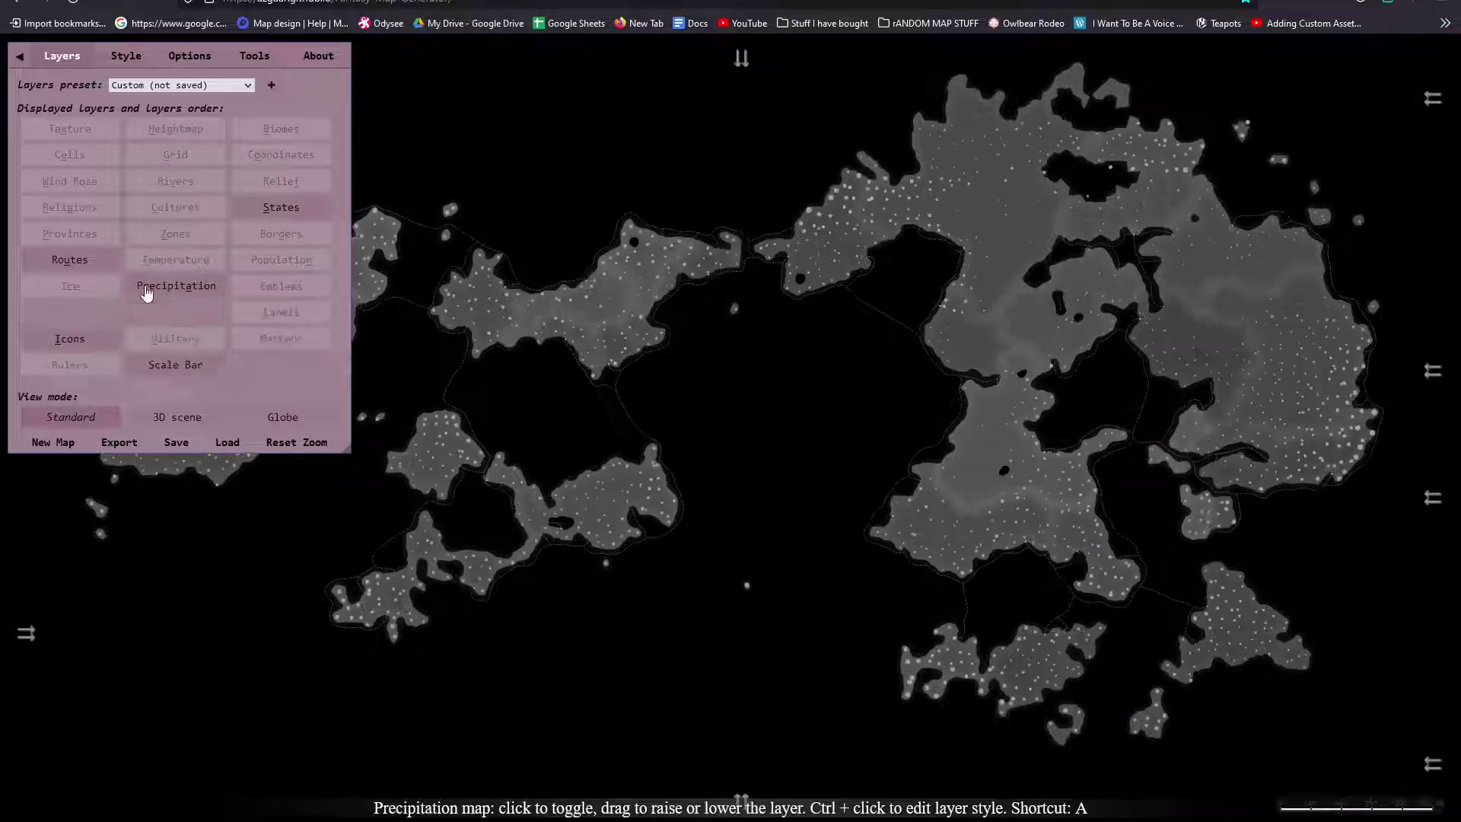
key(u)
click(256, 340)
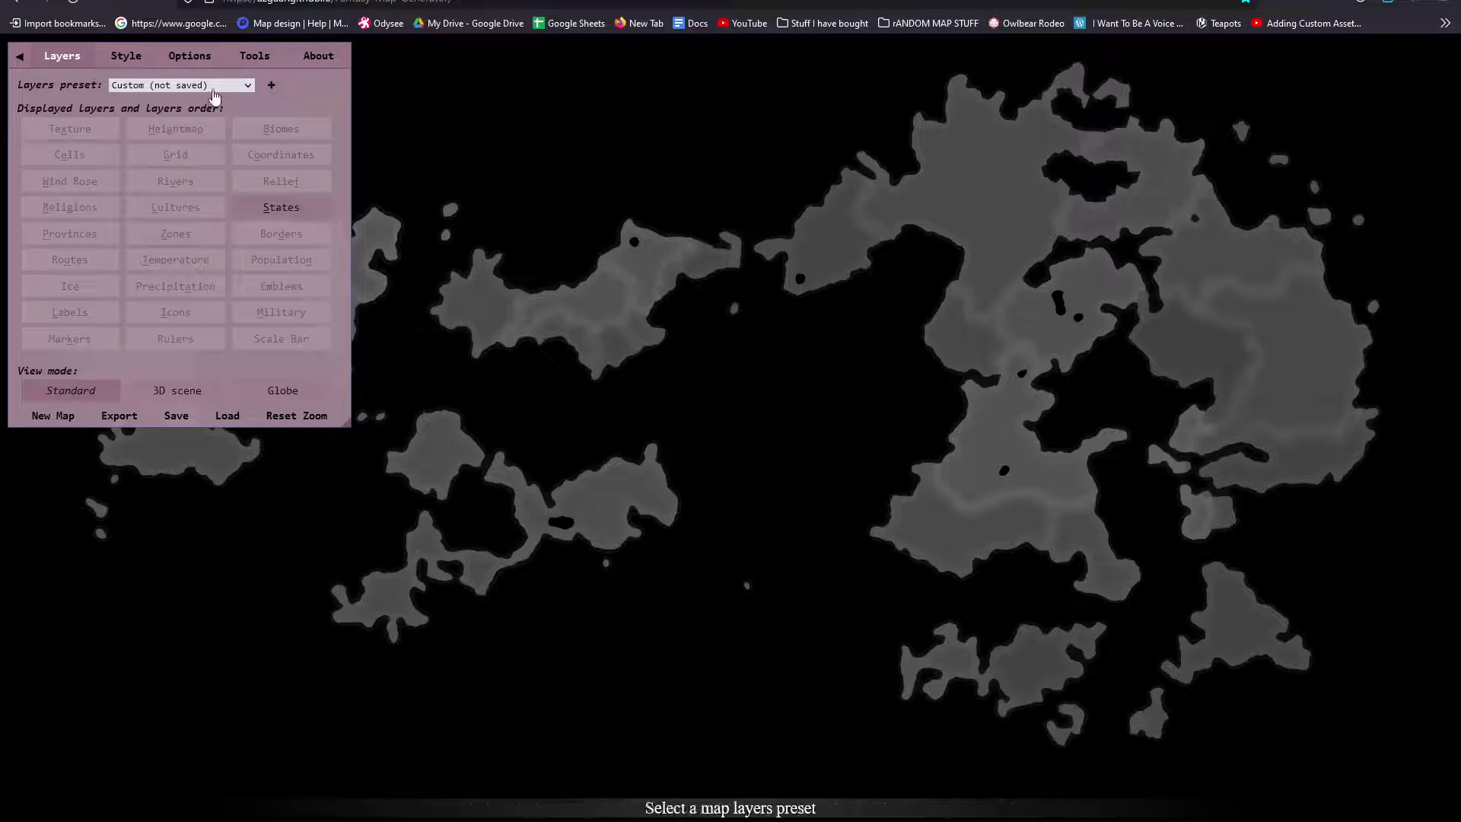
Step: Choose the Heightmap layers preset and hide the menu, leaving only grayscale landmasses
click(212, 88)
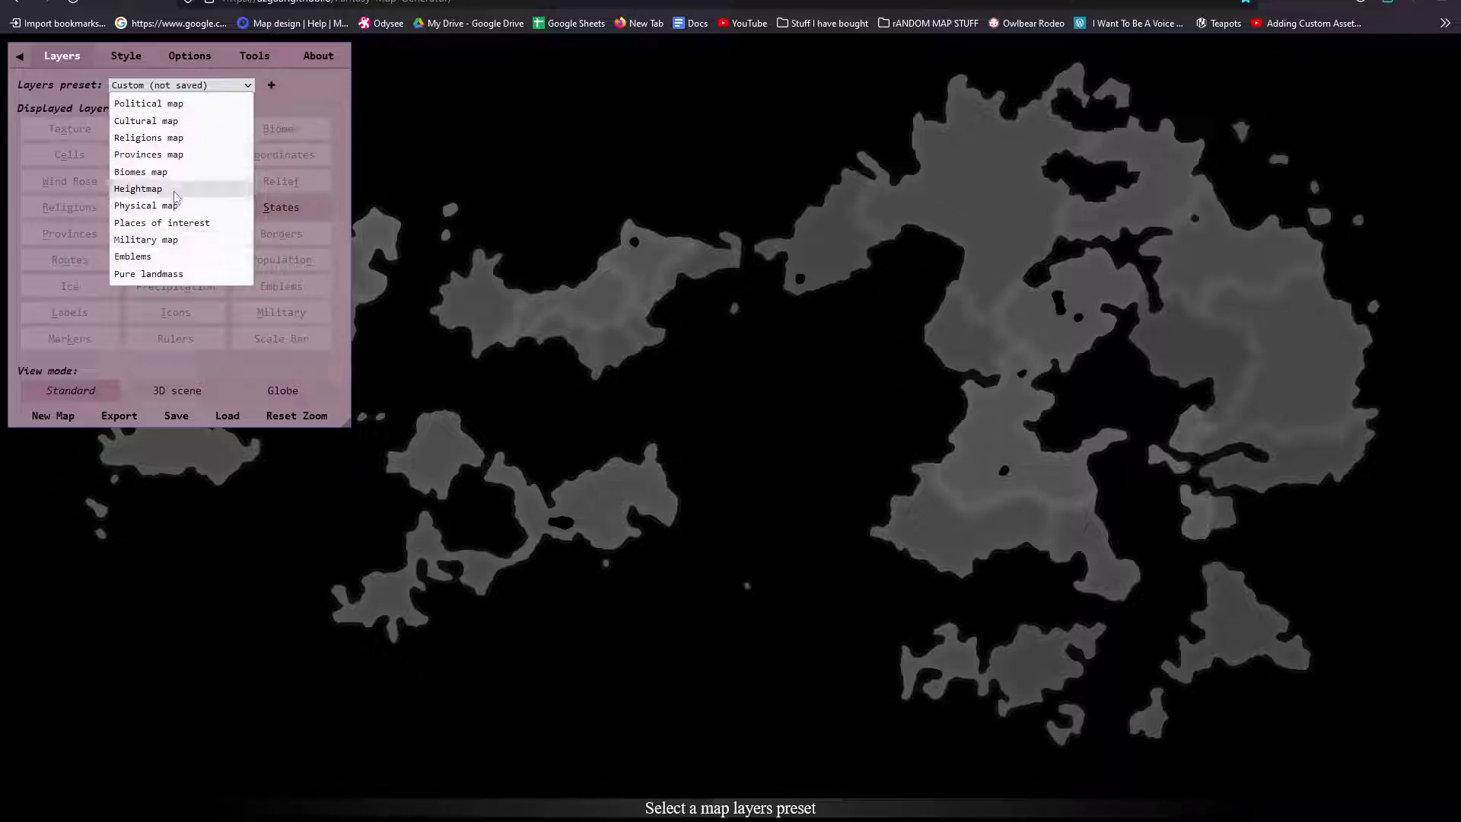
click(137, 188)
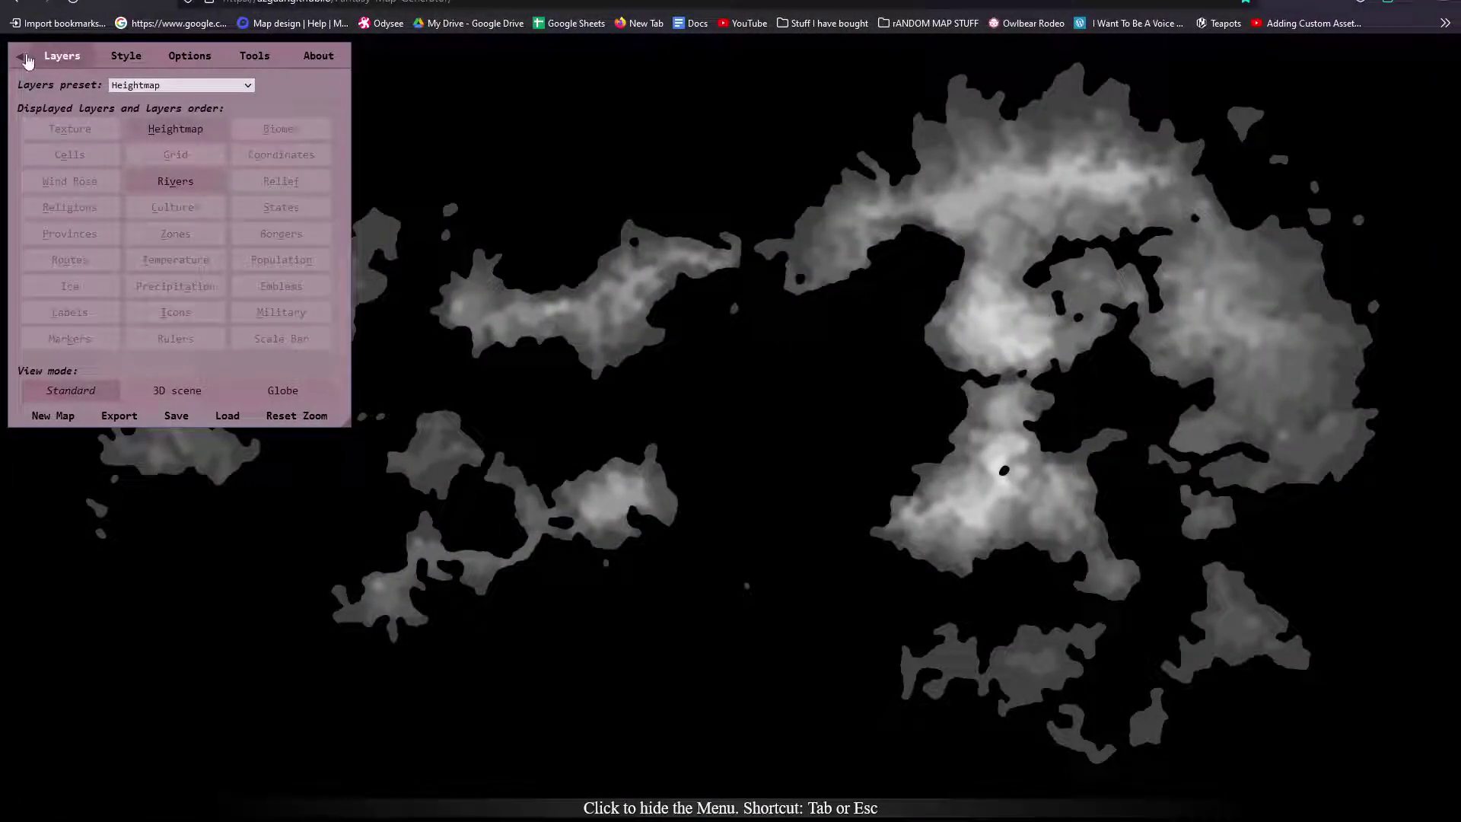
click(25, 55)
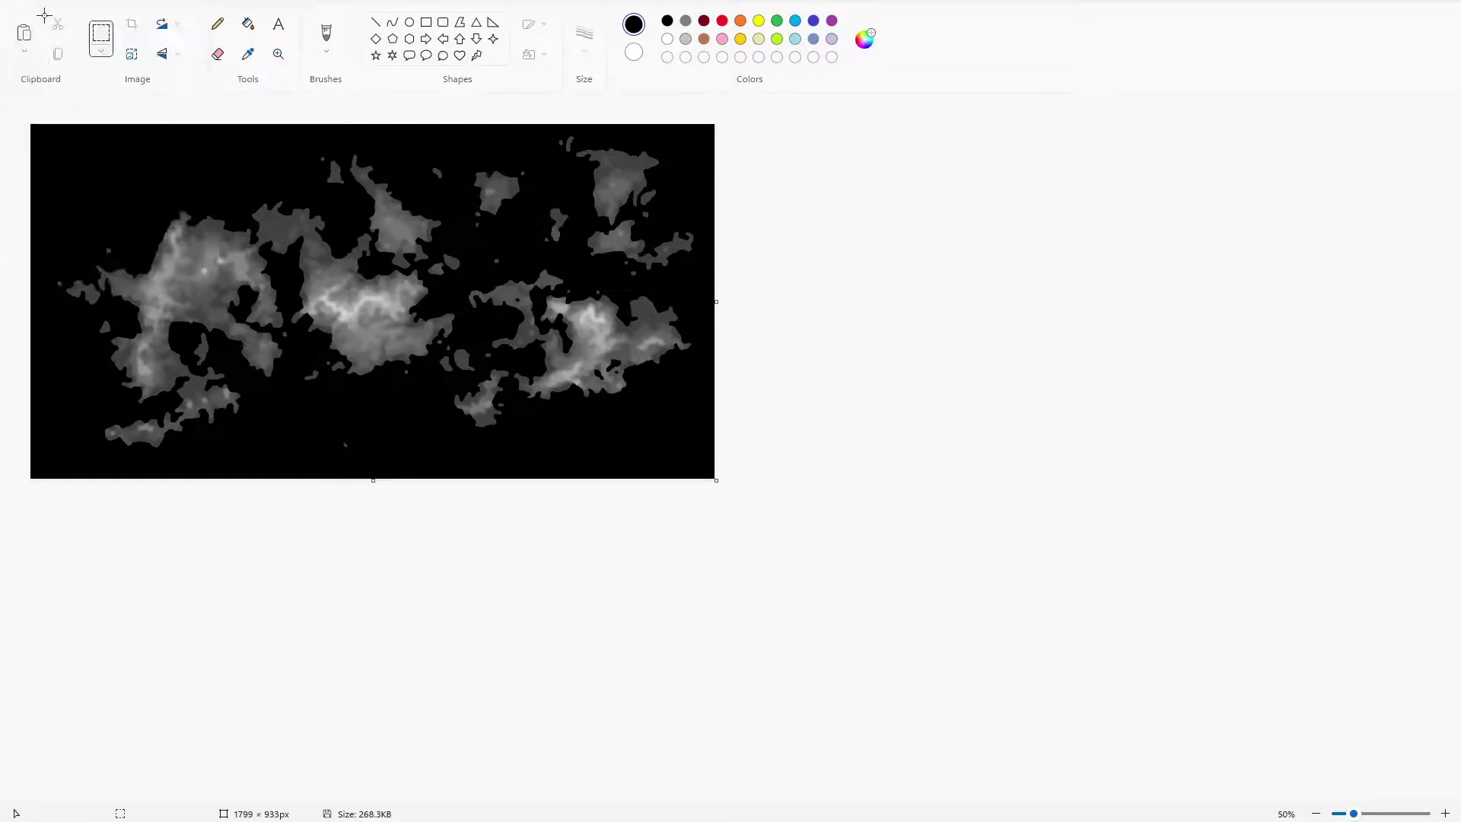
Step: Paste the screenshot, select the map area, and paste it into a fresh image discarding the original
key(ctrl+v)
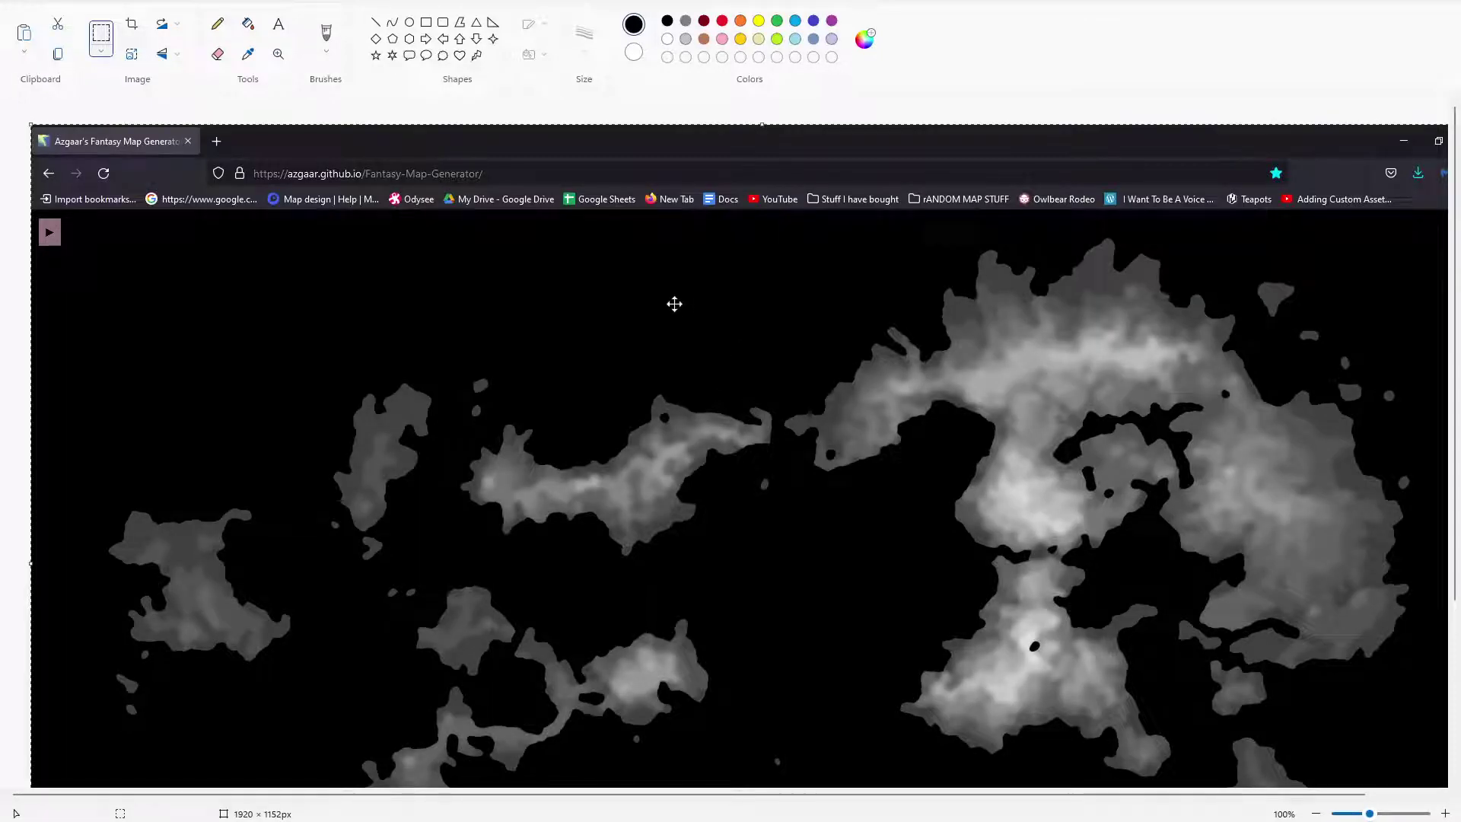
scroll(674, 303, down, 1)
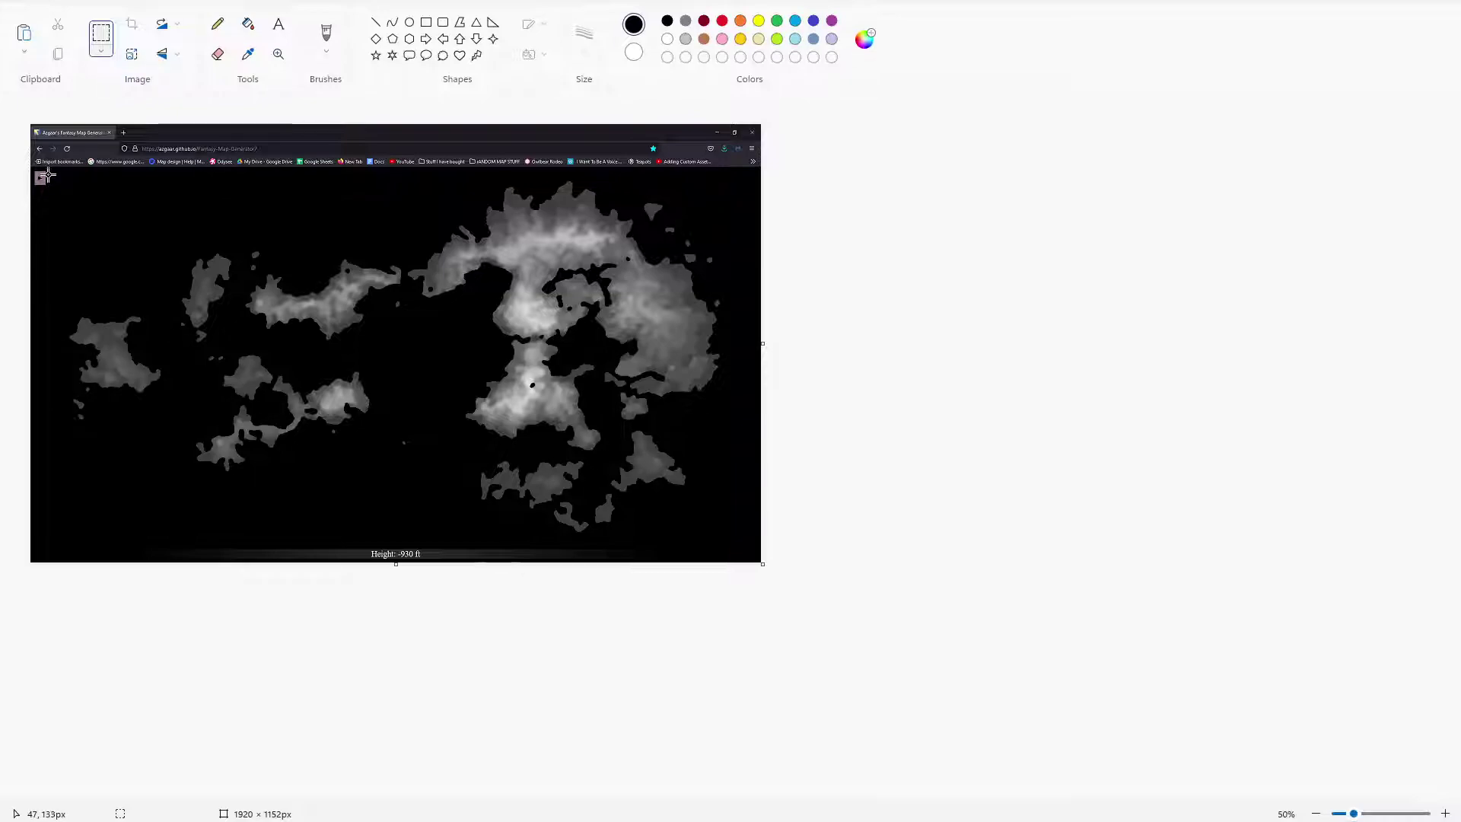
mouse_move(49, 173)
mouse_down()
mouse_move(202, 417)
mouse_move(688, 556)
mouse_move(744, 544)
mouse_up()
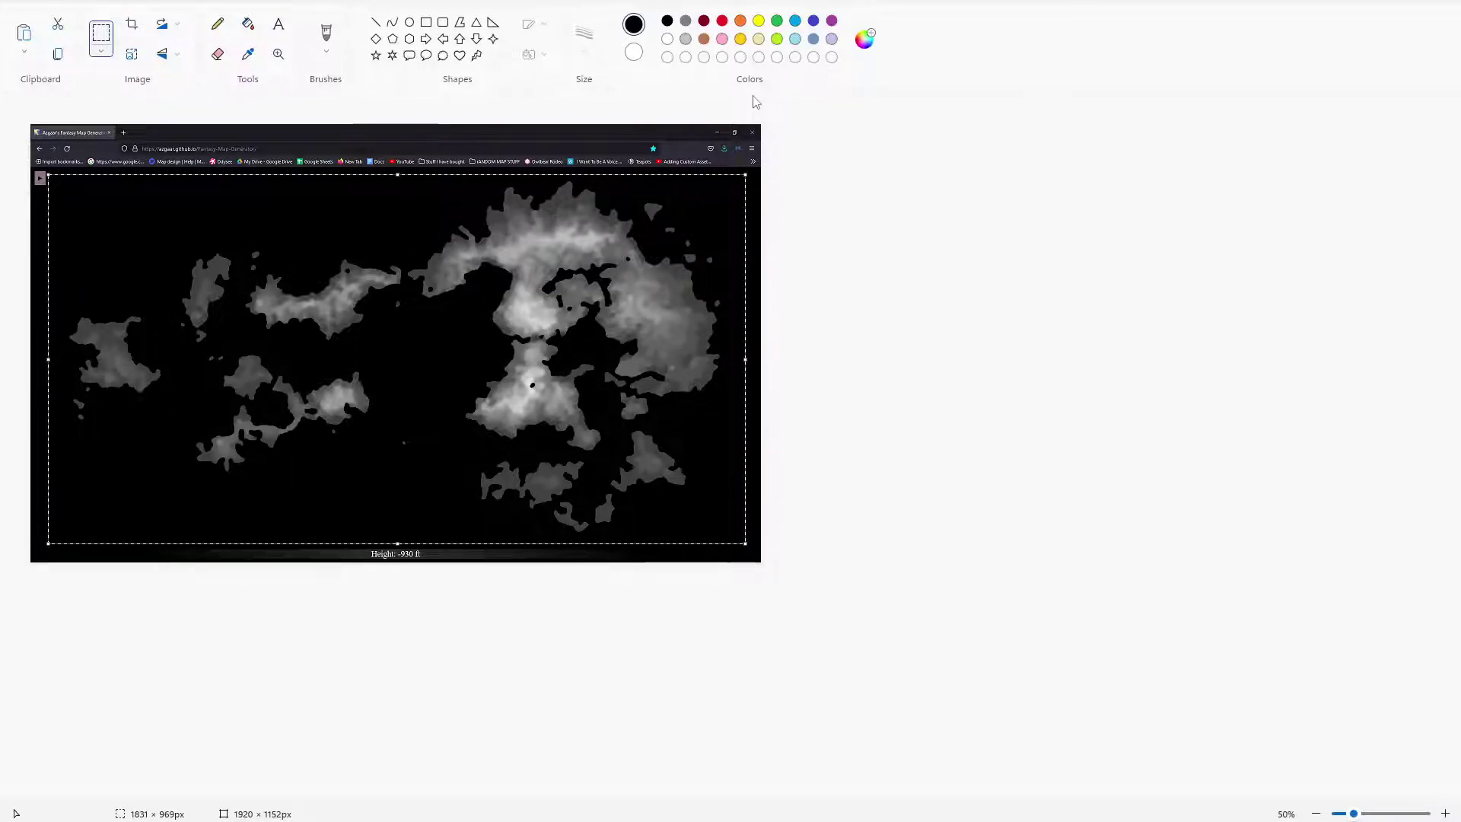
click(23, 3)
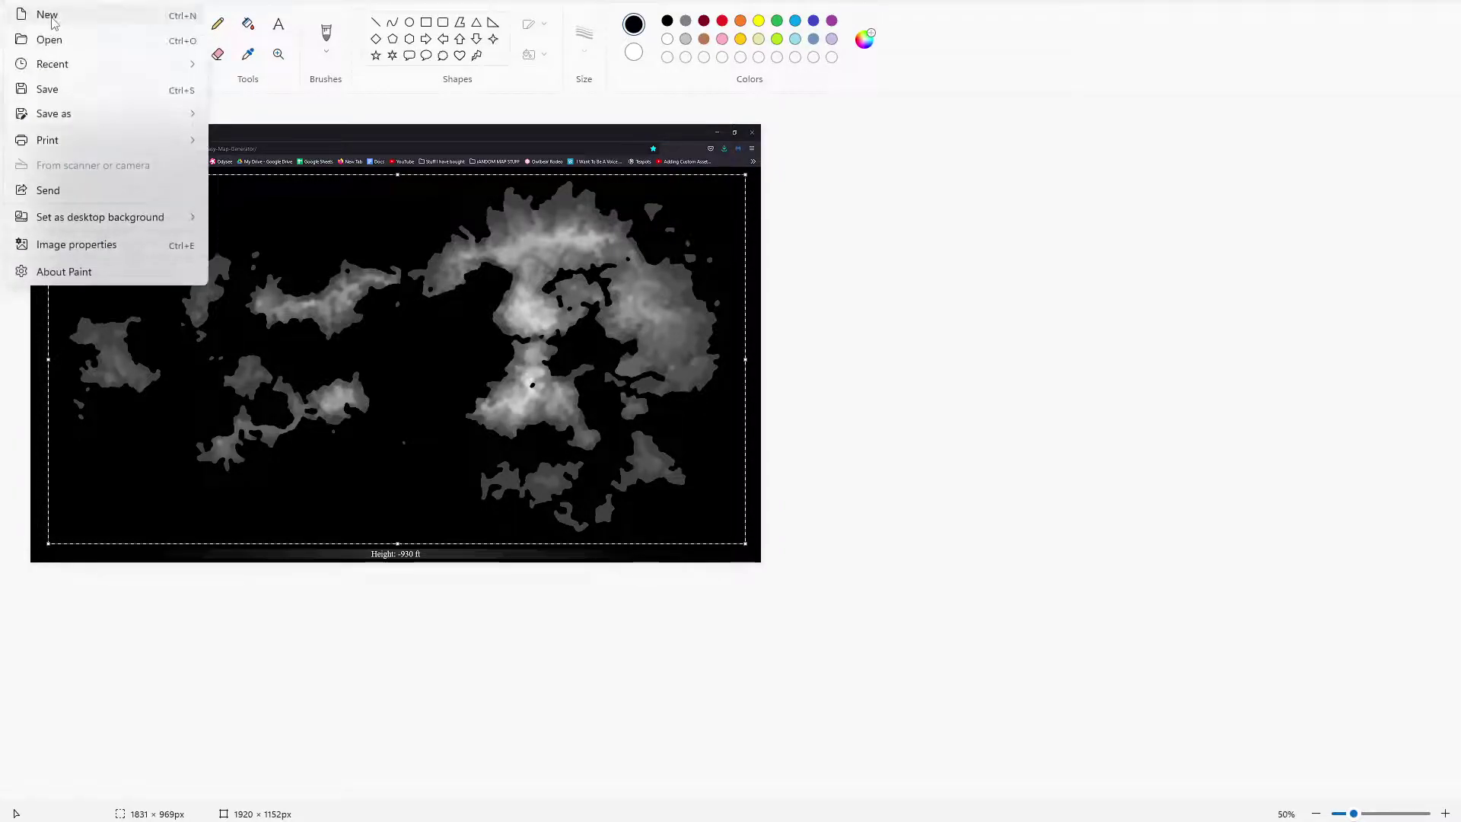
click(57, 23)
click(725, 425)
key(ctrl+v)
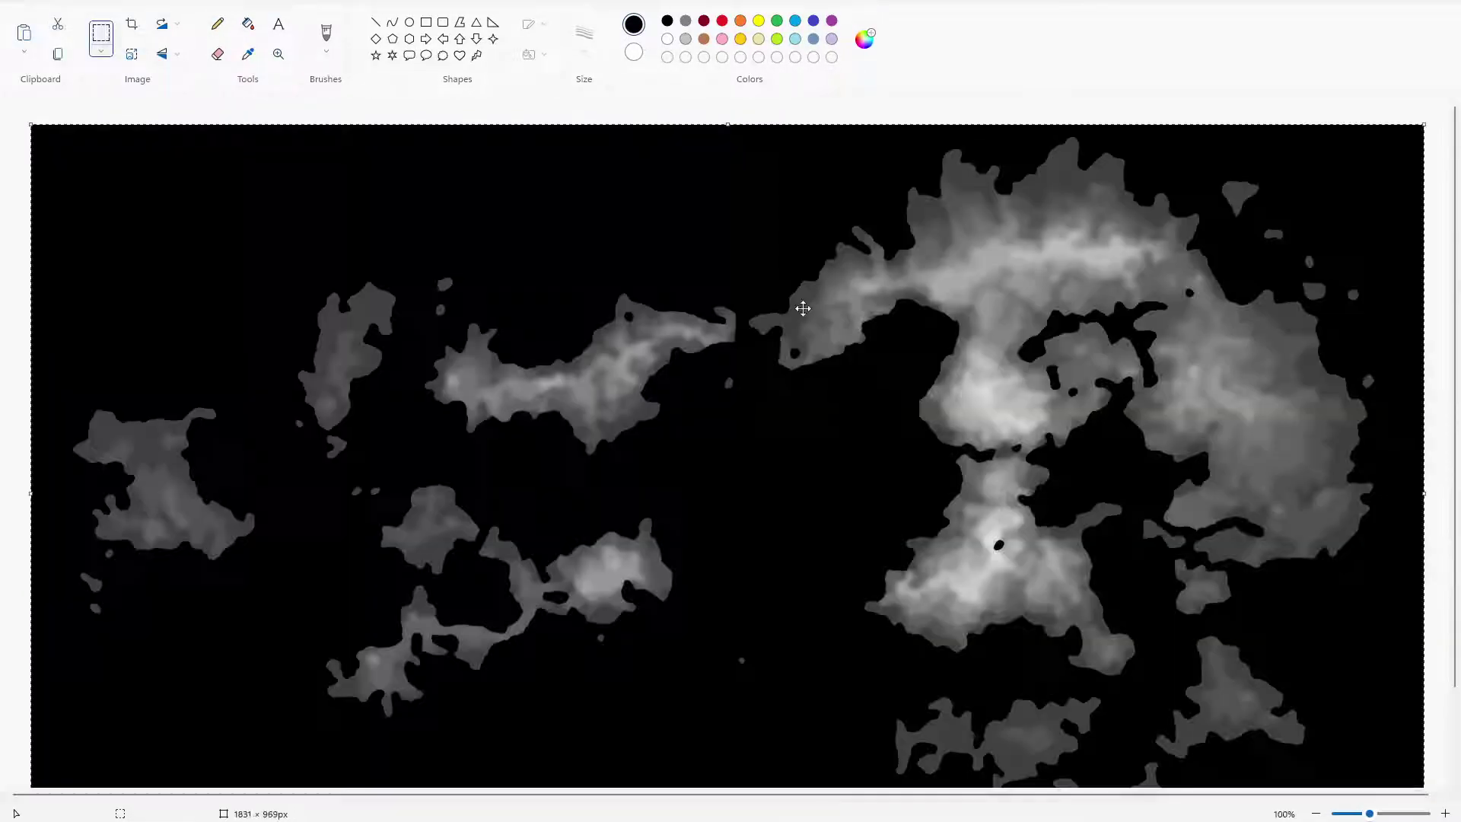
Step: Save the cropped heightmap as a PNG named asdf on the Desktop
click(23, 3)
mouse_move(54, 114)
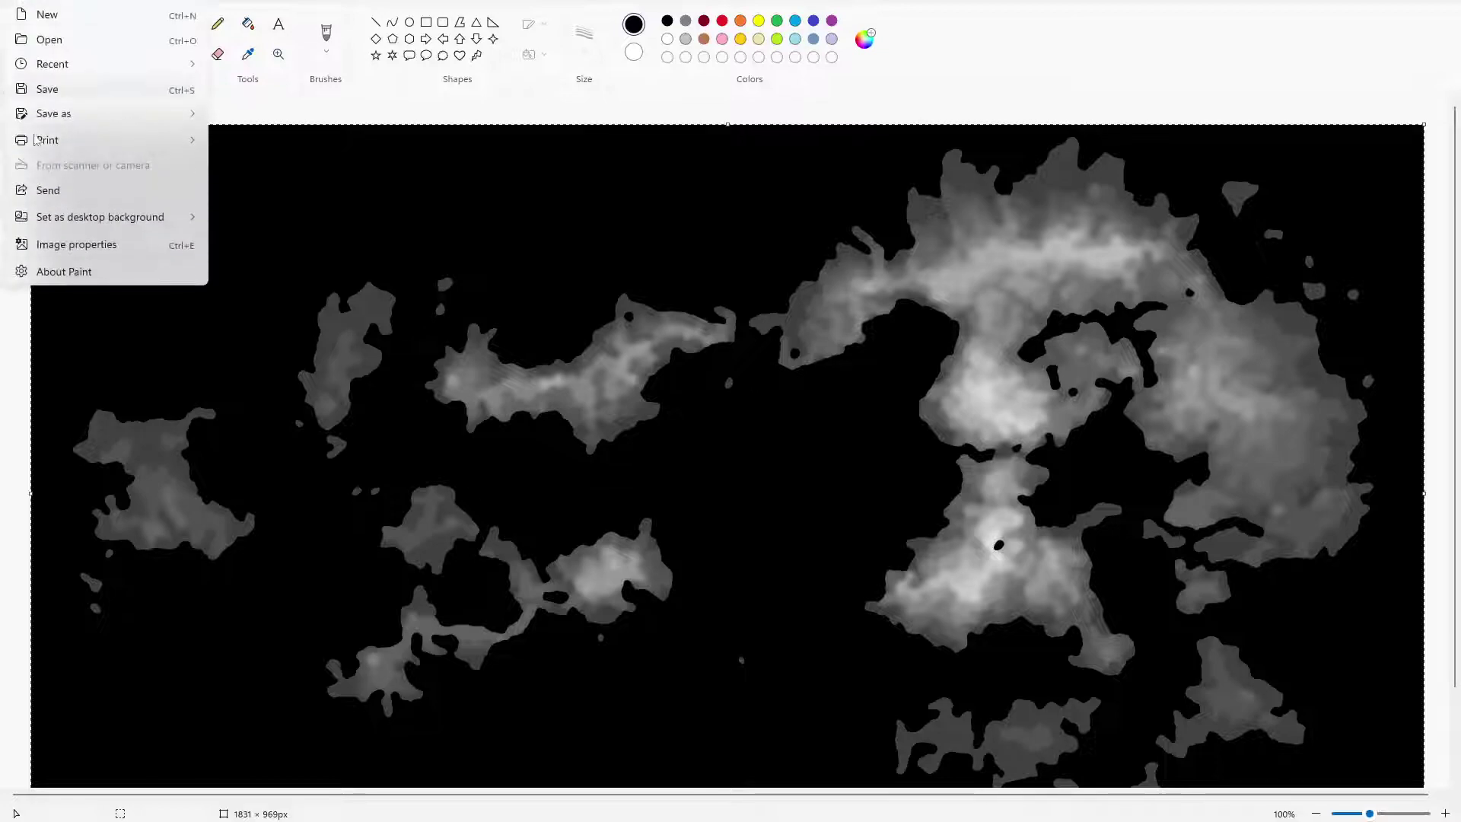
click(254, 113)
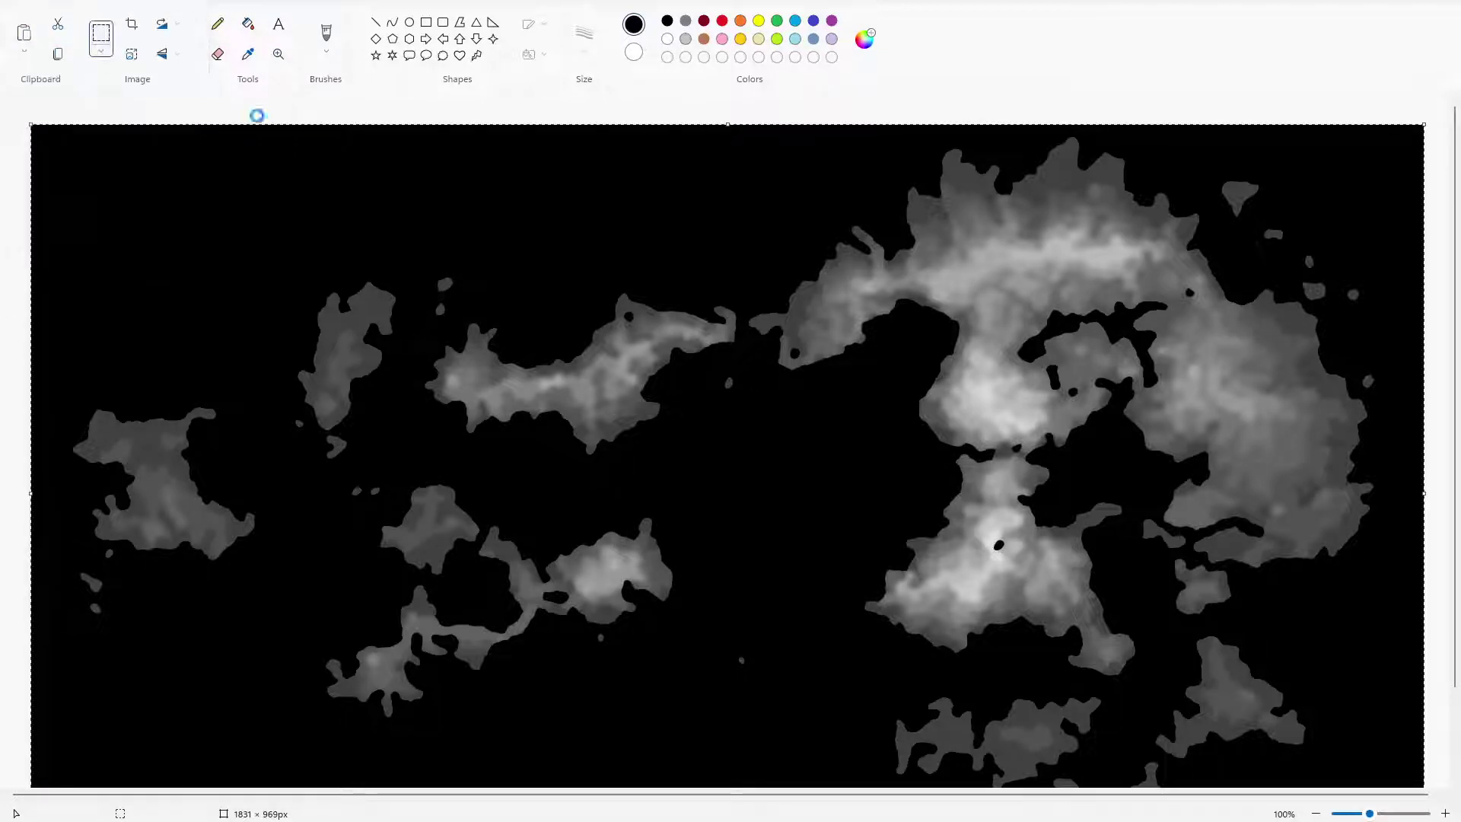
text(asdf)
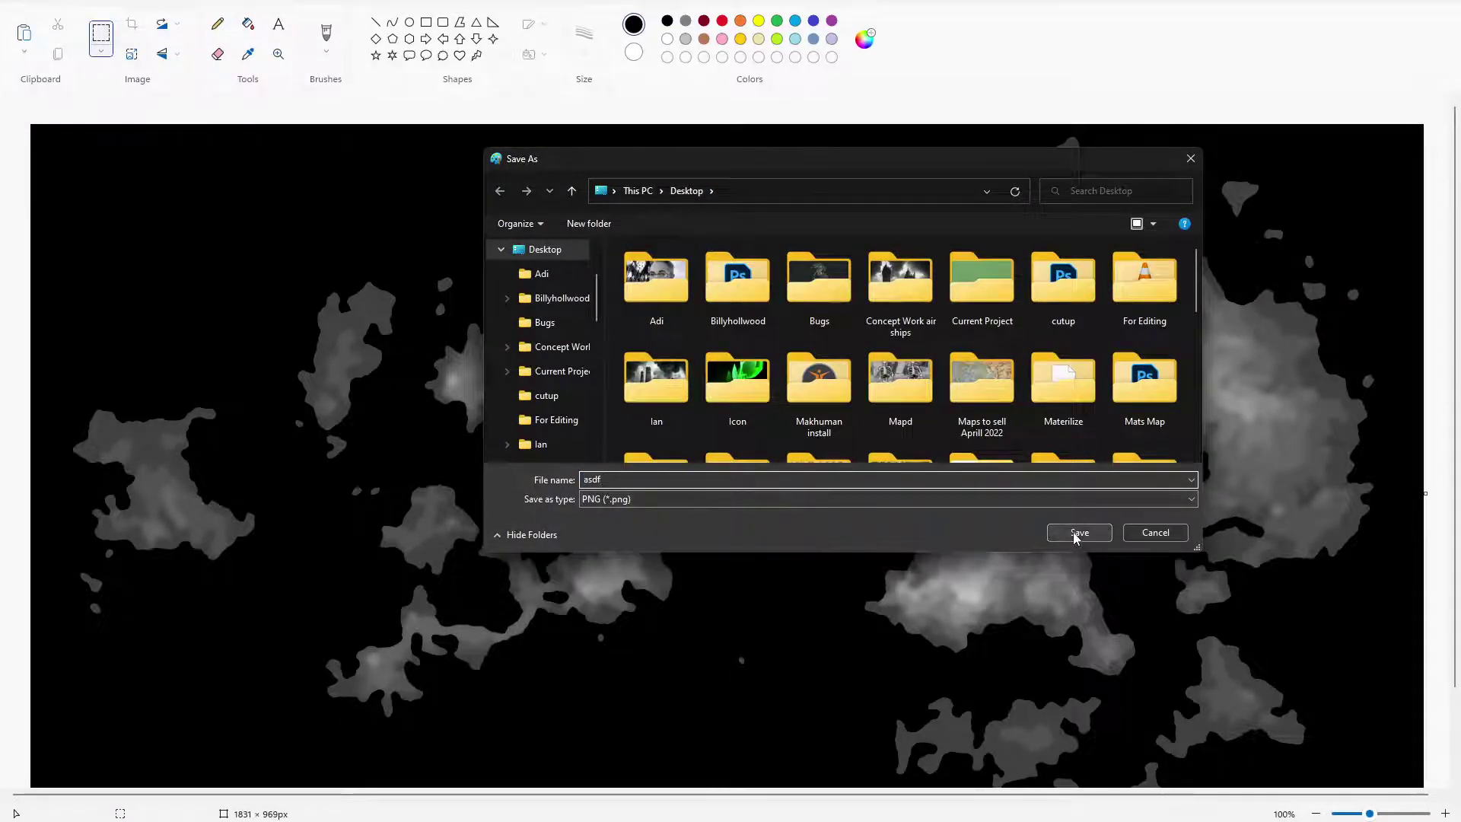
click(1073, 532)
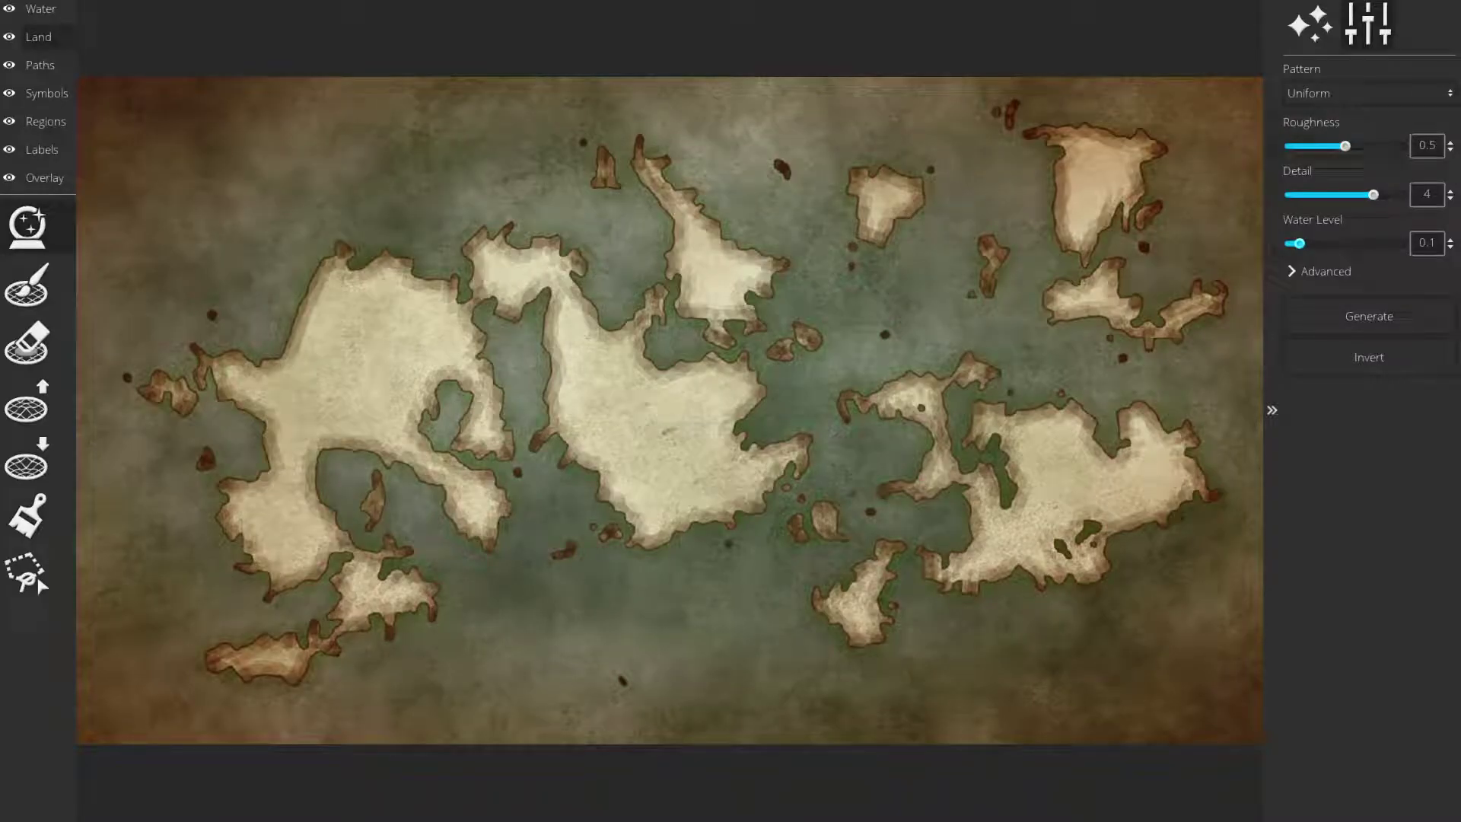
Step: Start a new Full HD 1080p map, discarding the current map's unsaved changes
key(ctrl+n)
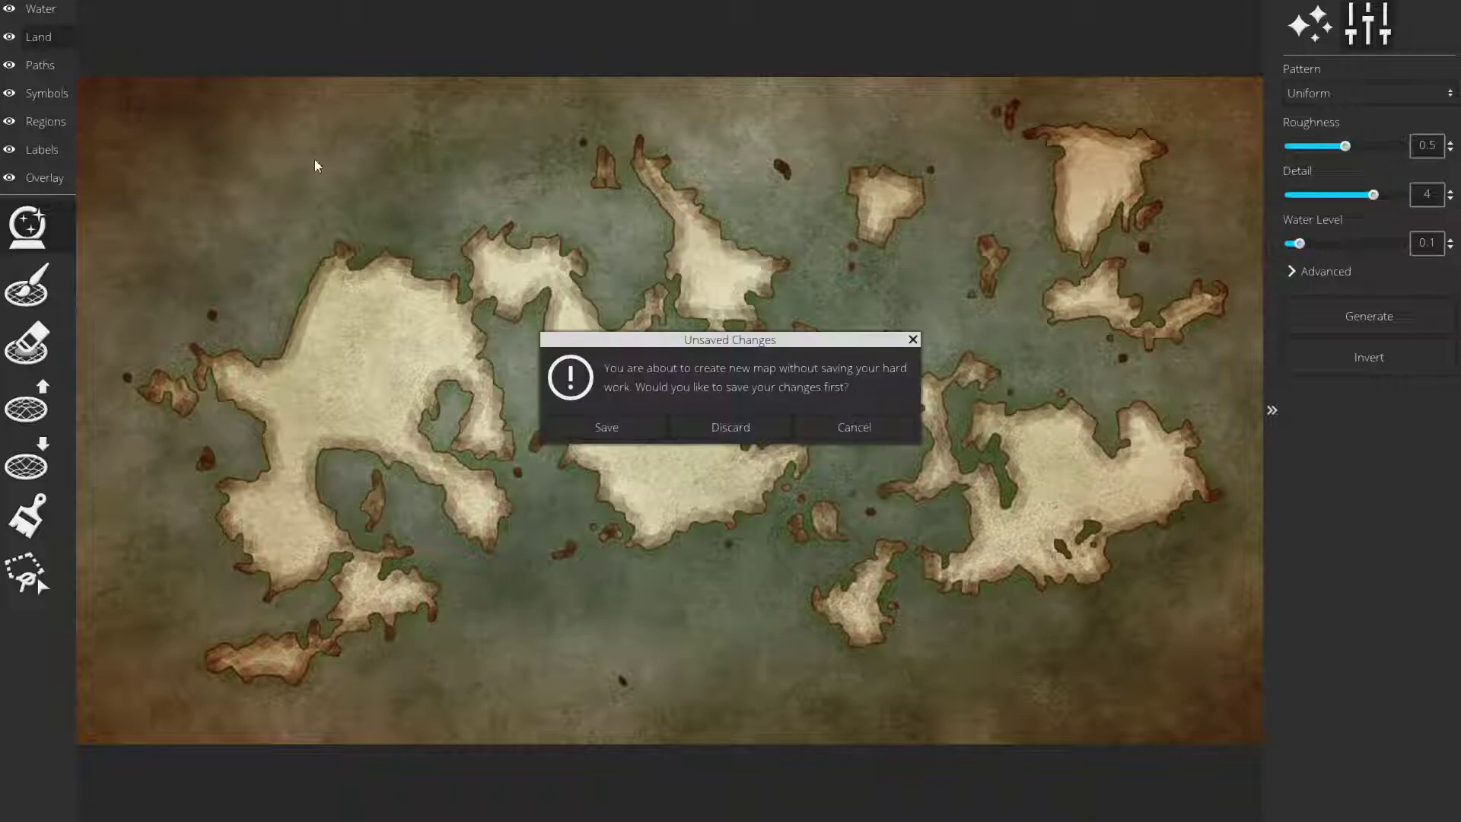
click(713, 439)
click(731, 386)
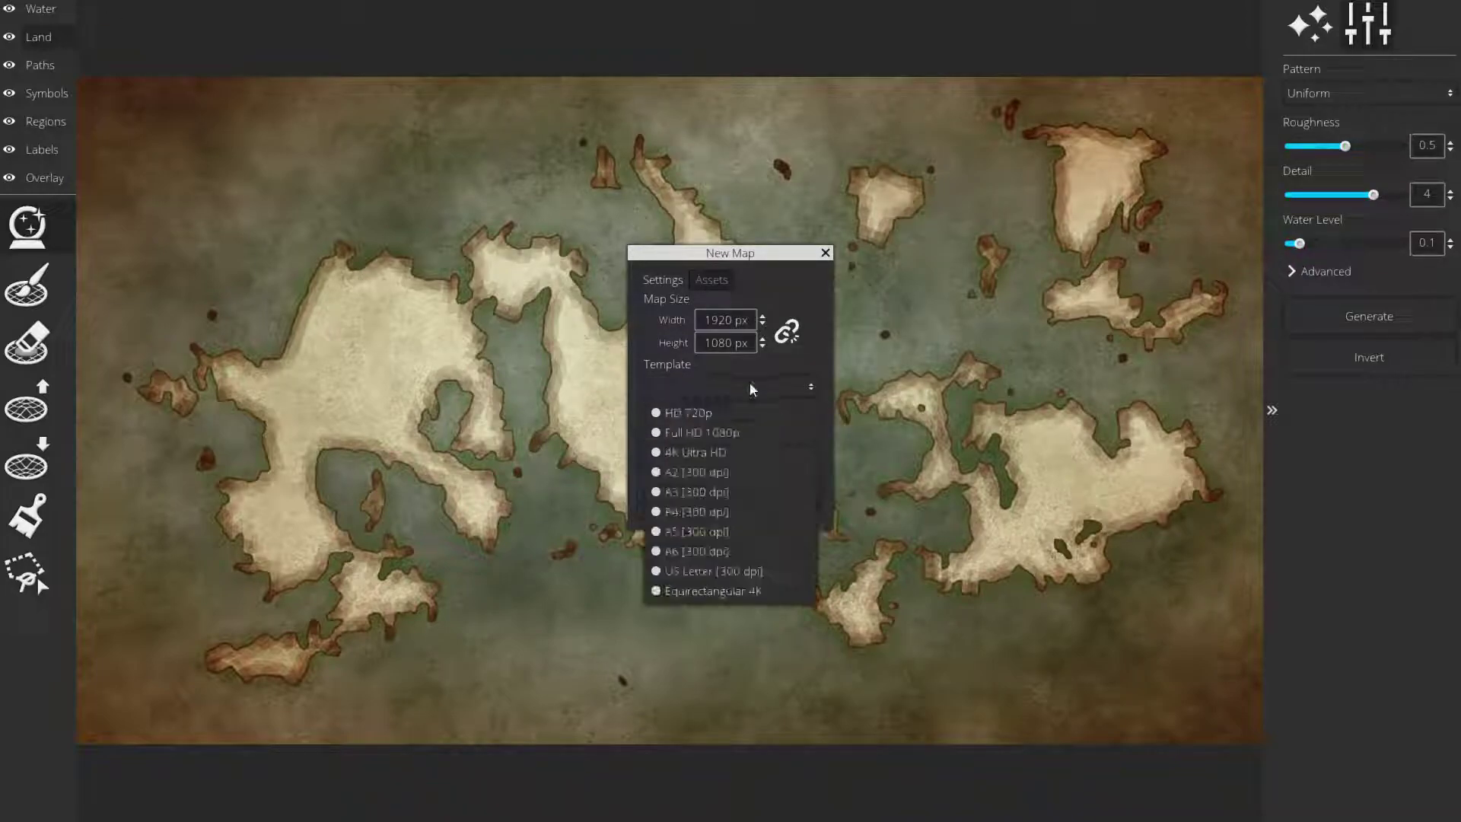
click(735, 432)
click(677, 503)
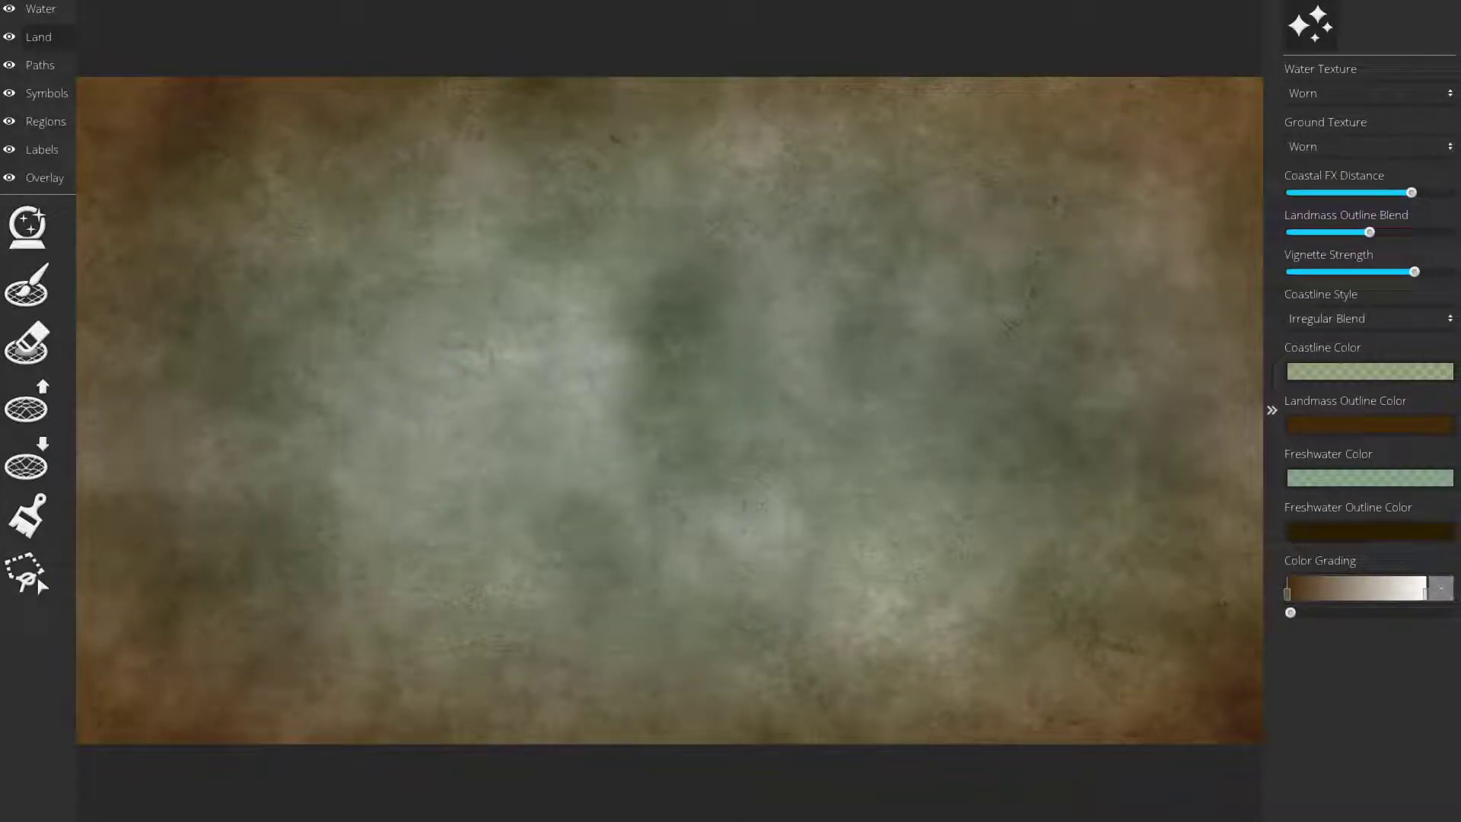
Step: Import asdf.png from the Desktop as the landmass heightmap and lower the water level for more land
click(65, 184)
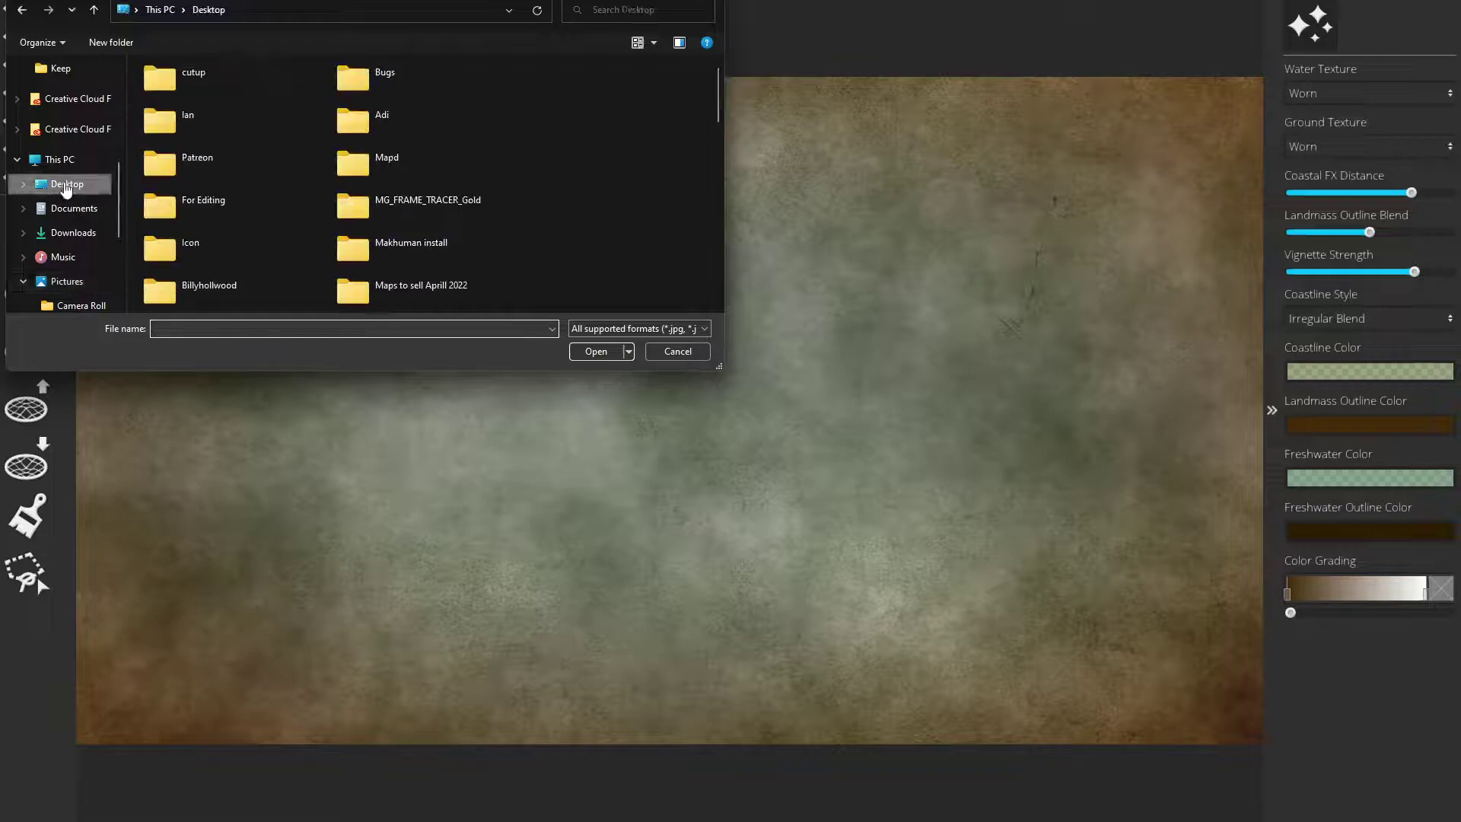
scroll(312, 107, down, 5)
scroll(313, 105, up, 2)
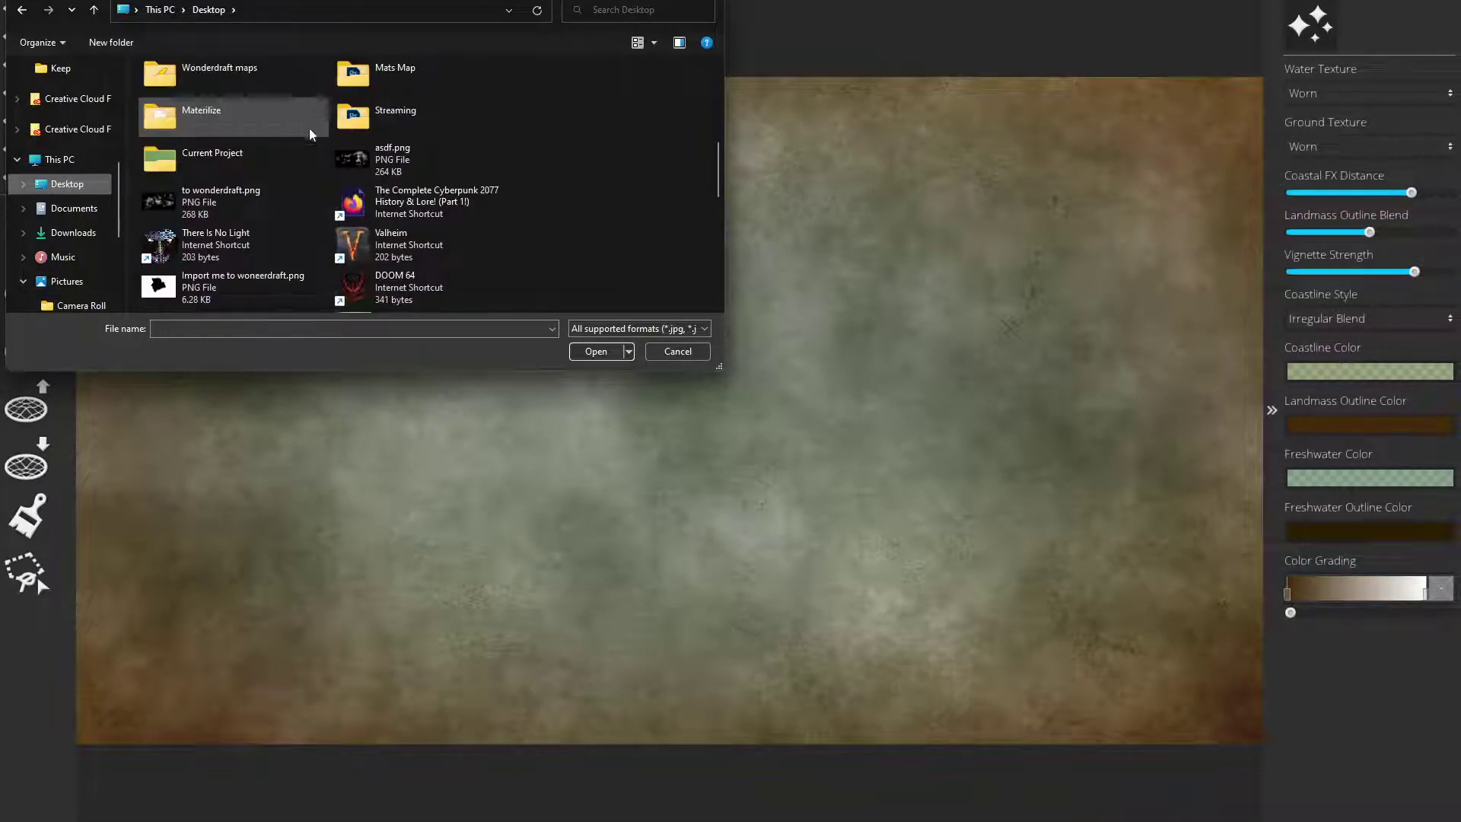
double_click(480, 159)
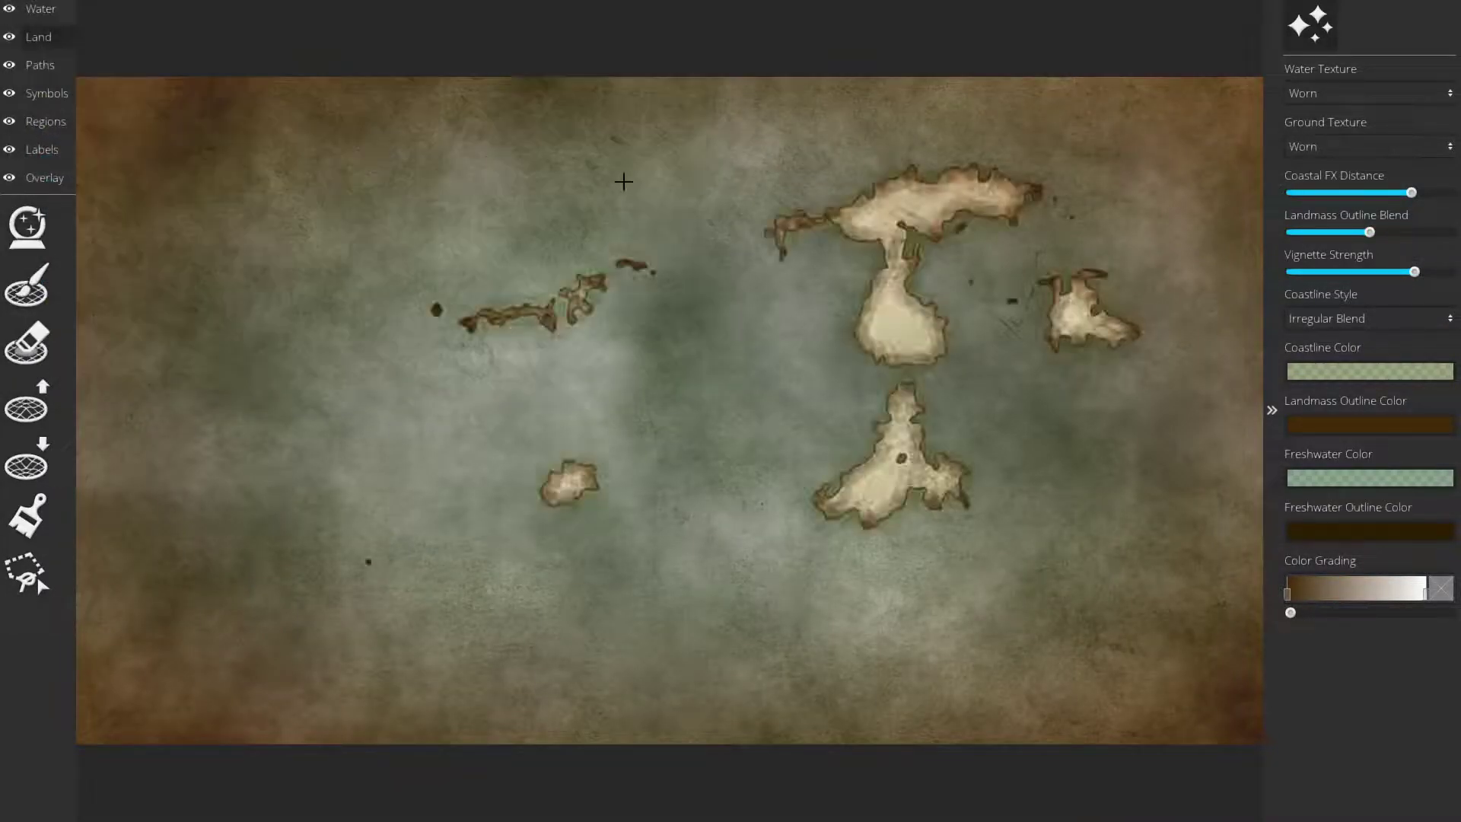
click(29, 224)
drag(1347, 242, 1304, 249)
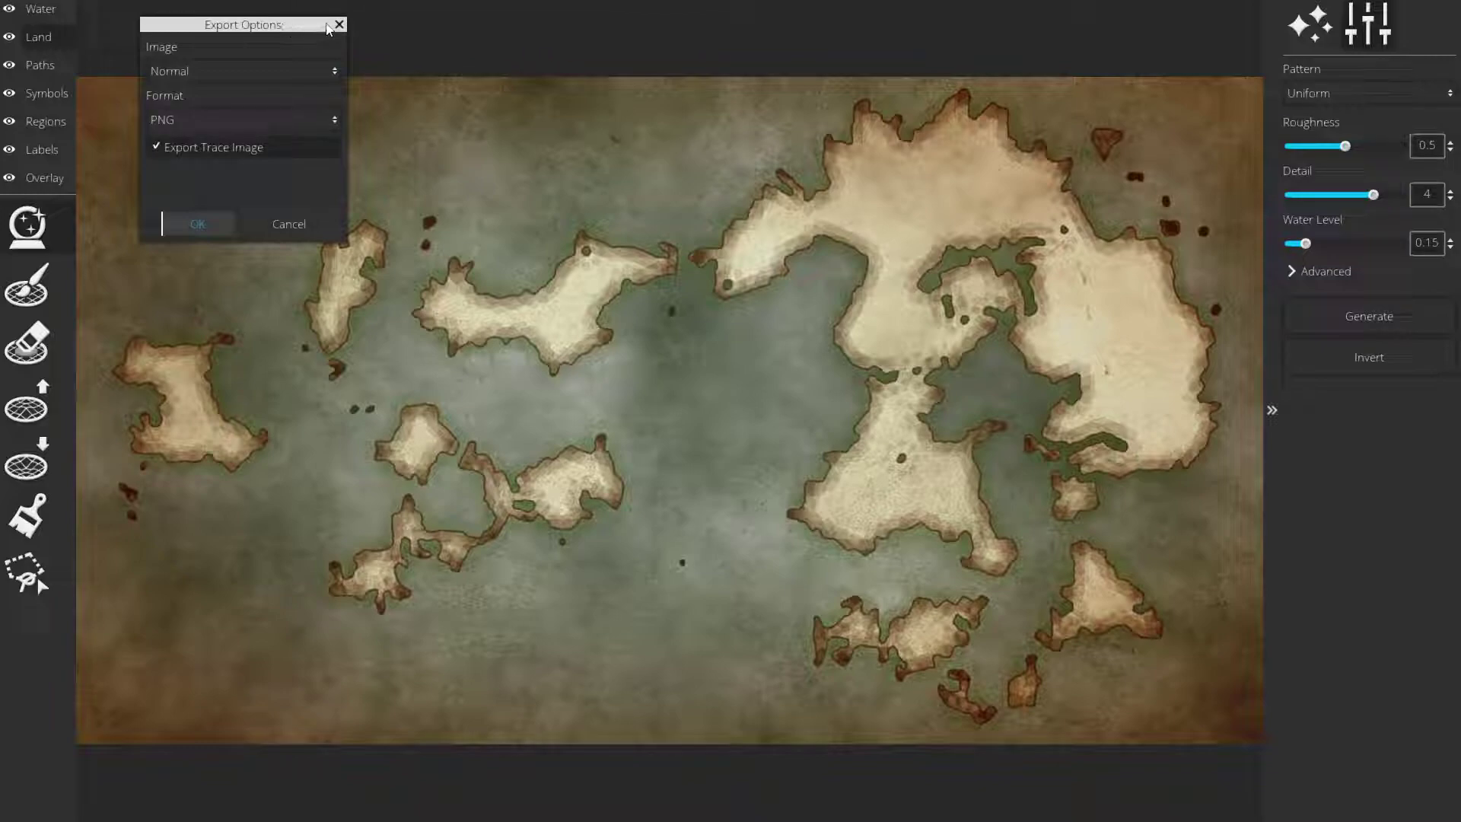
Step: Apply the Adventure theme from Map Themes for cream parchment and hatched coastlines
click(339, 24)
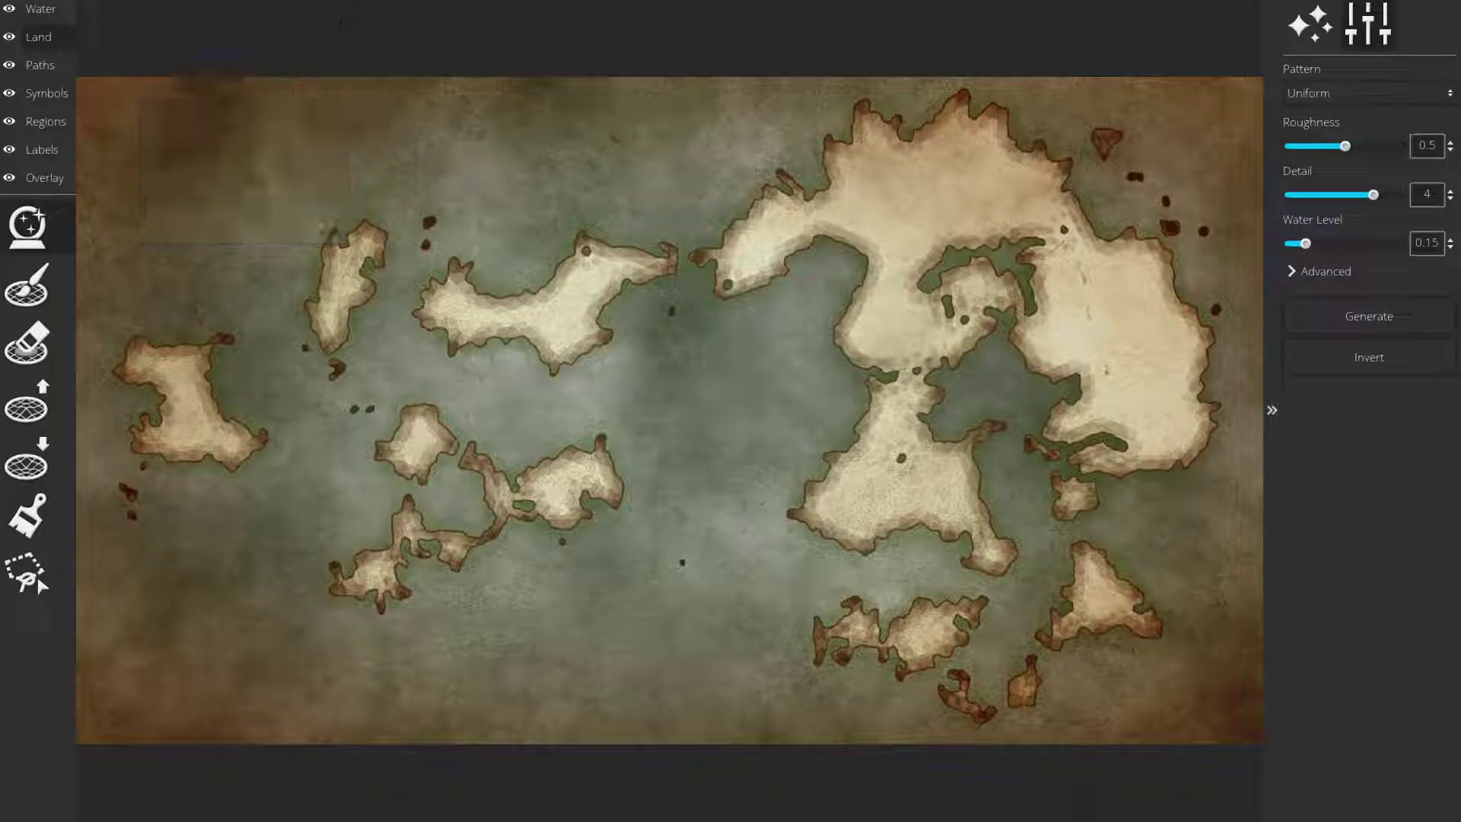
click(719, 258)
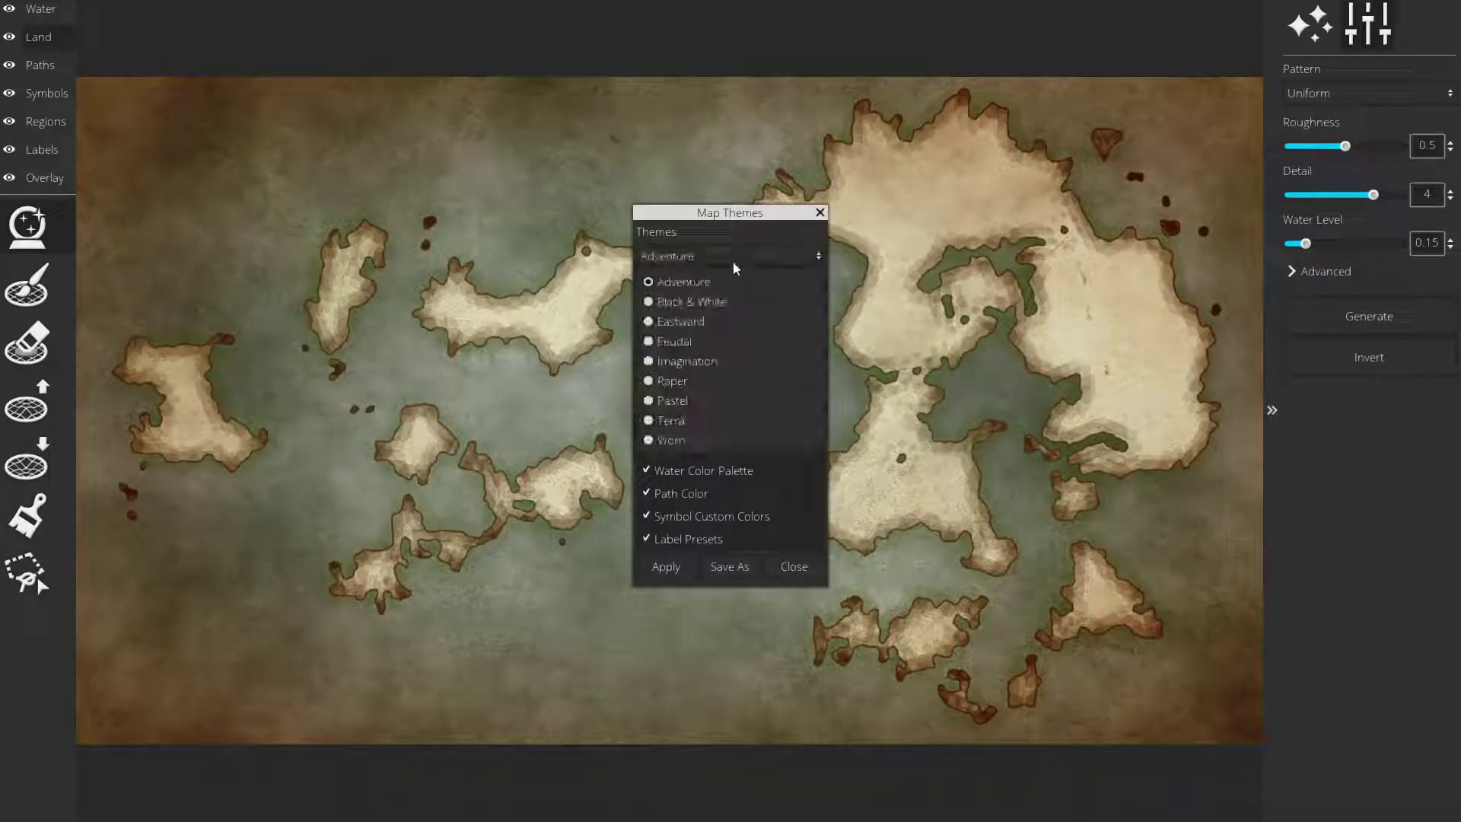
click(728, 304)
click(665, 566)
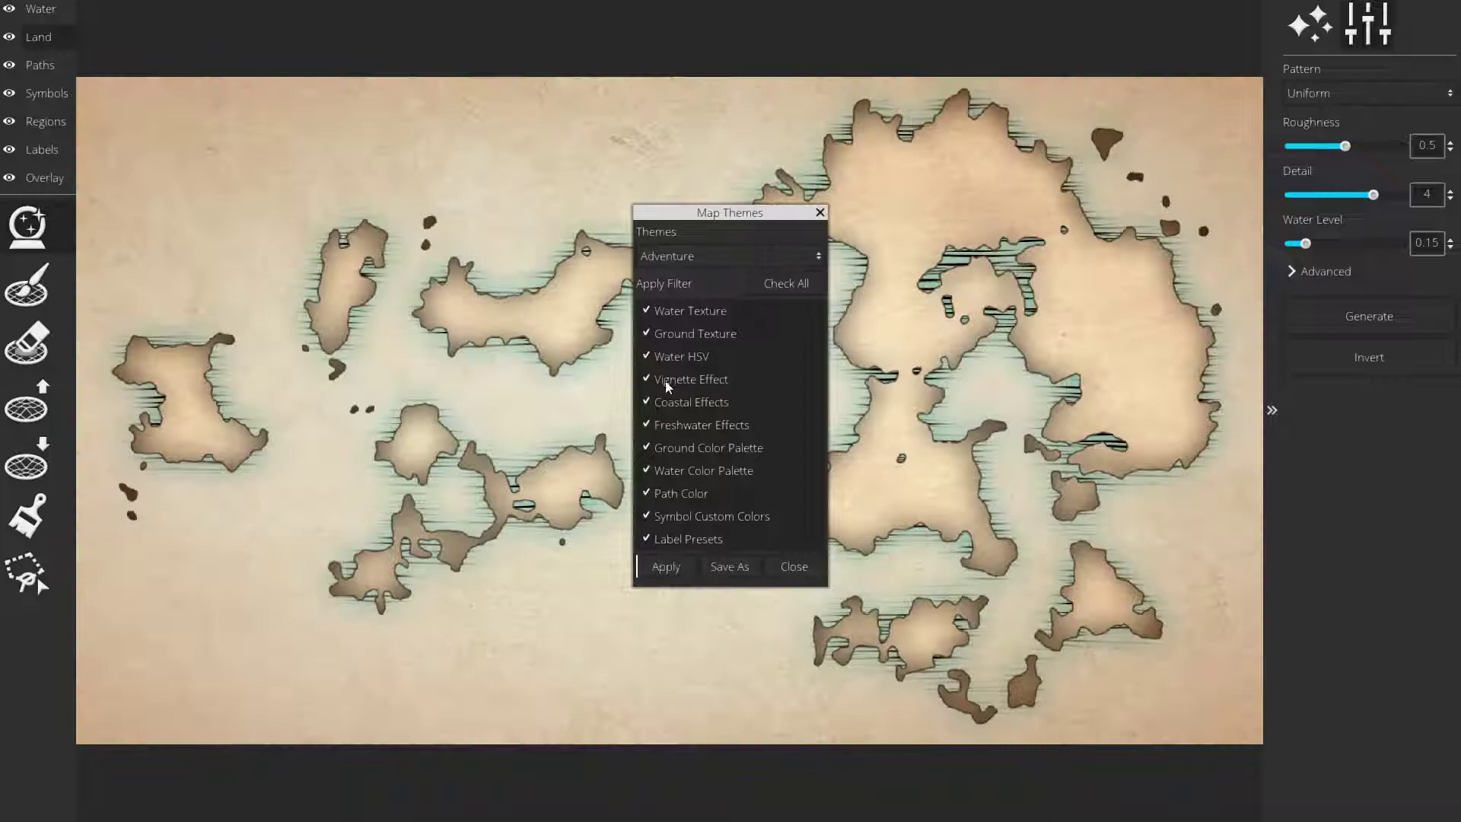
Step: Dismiss the themes window and regenerate the landmasses with the current settings
mouse_move(790, 218)
mouse_down()
mouse_move(261, 413)
mouse_move(795, 134)
mouse_up()
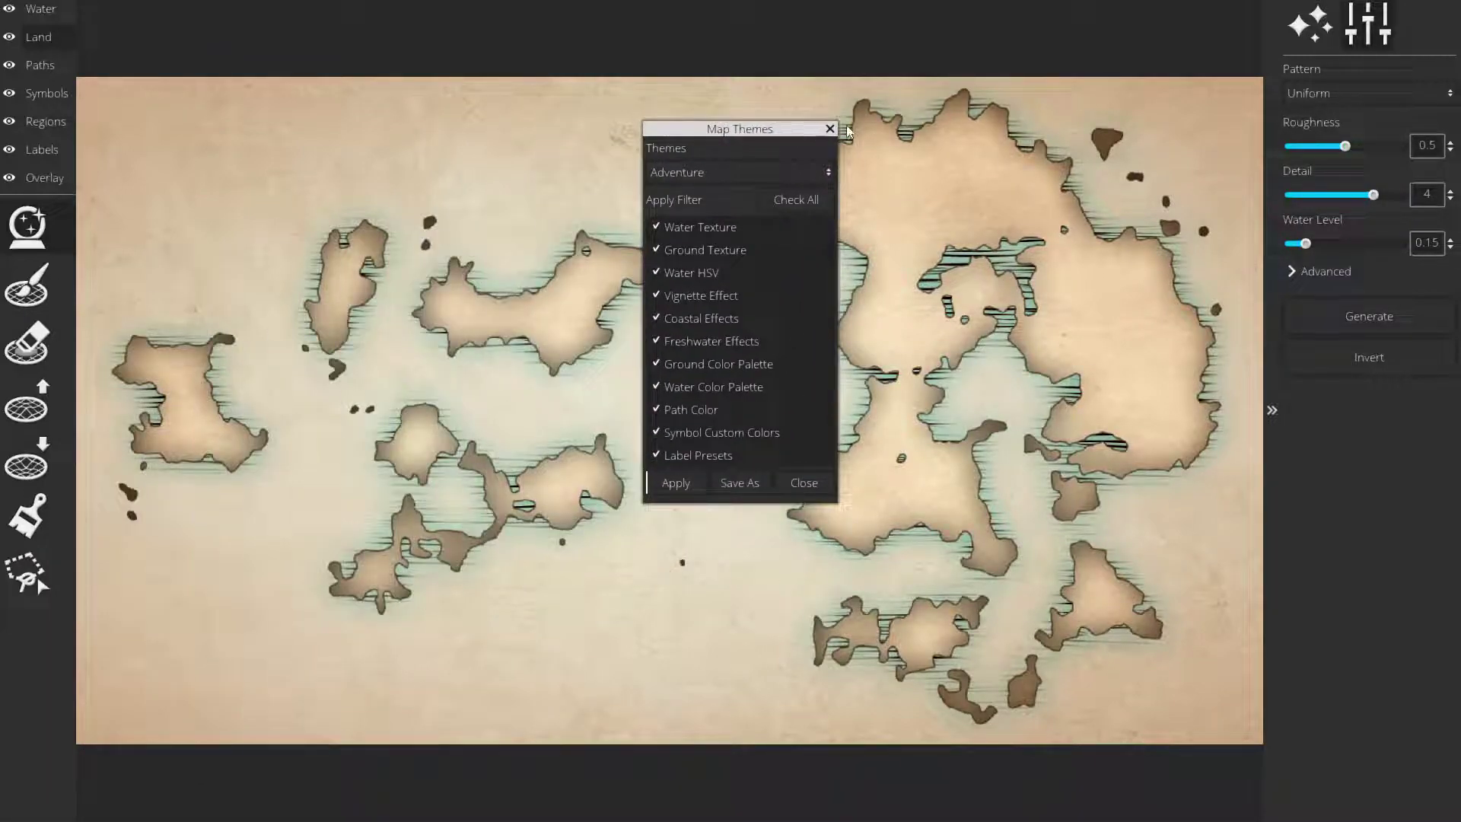
click(830, 131)
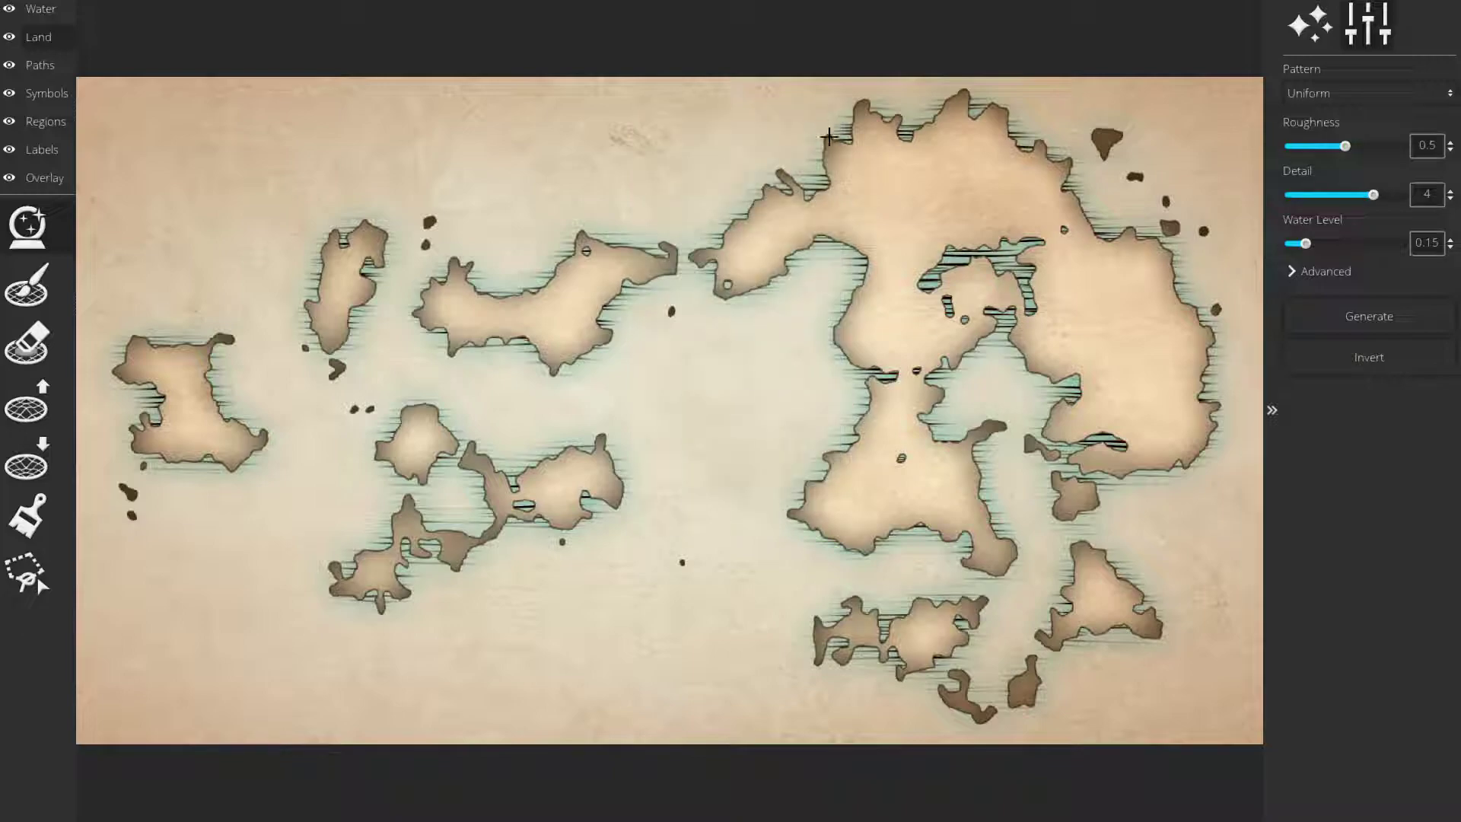
click(1335, 315)
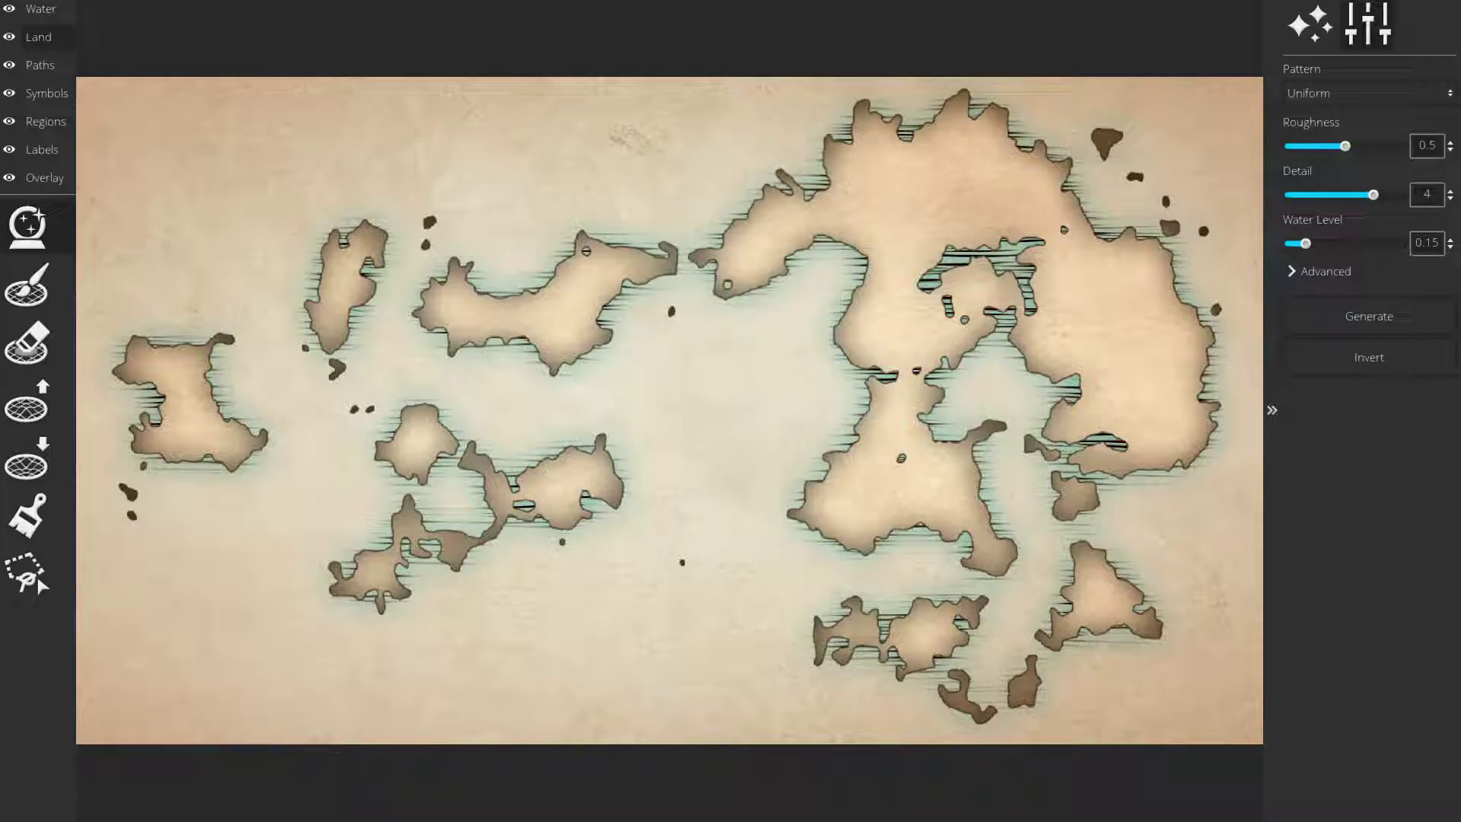